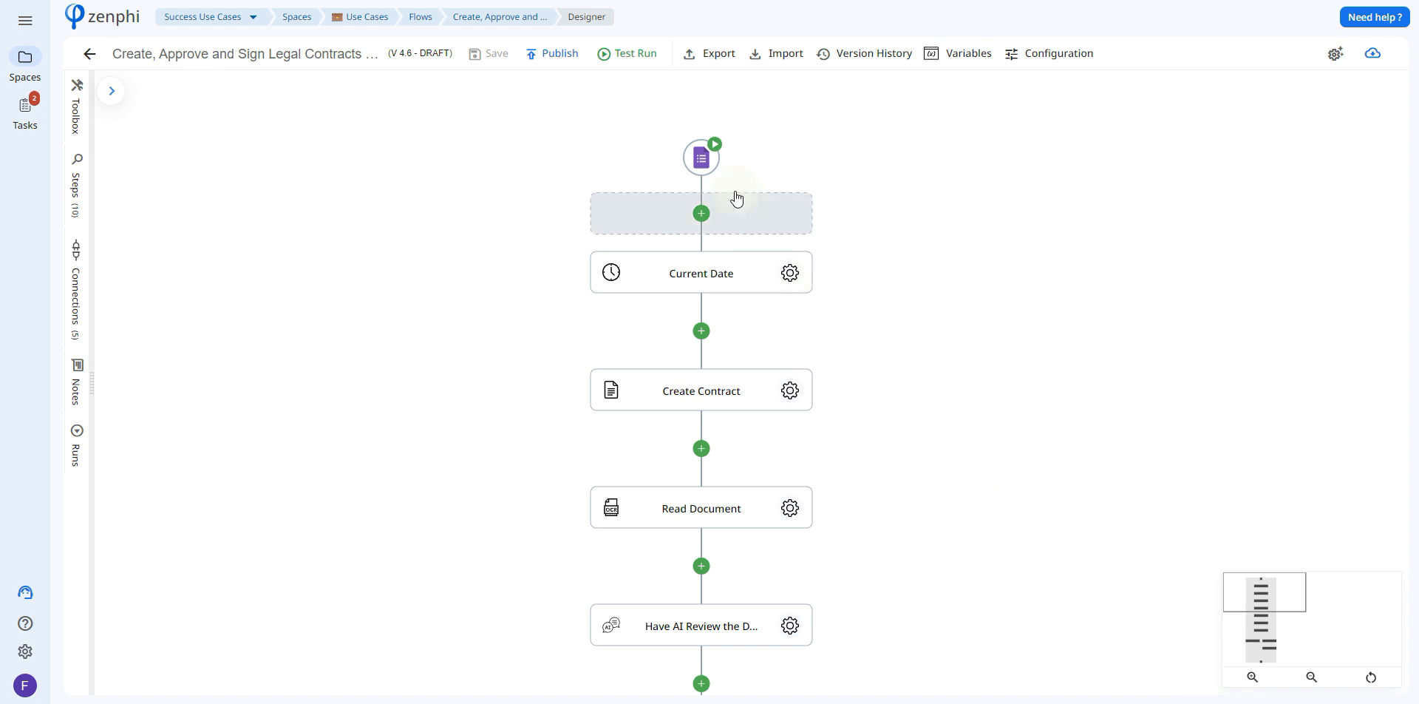
Review the Google Forms trigger's settings, checking the new-connection options and the Drive forms available as the form file.
left_click(703, 164)
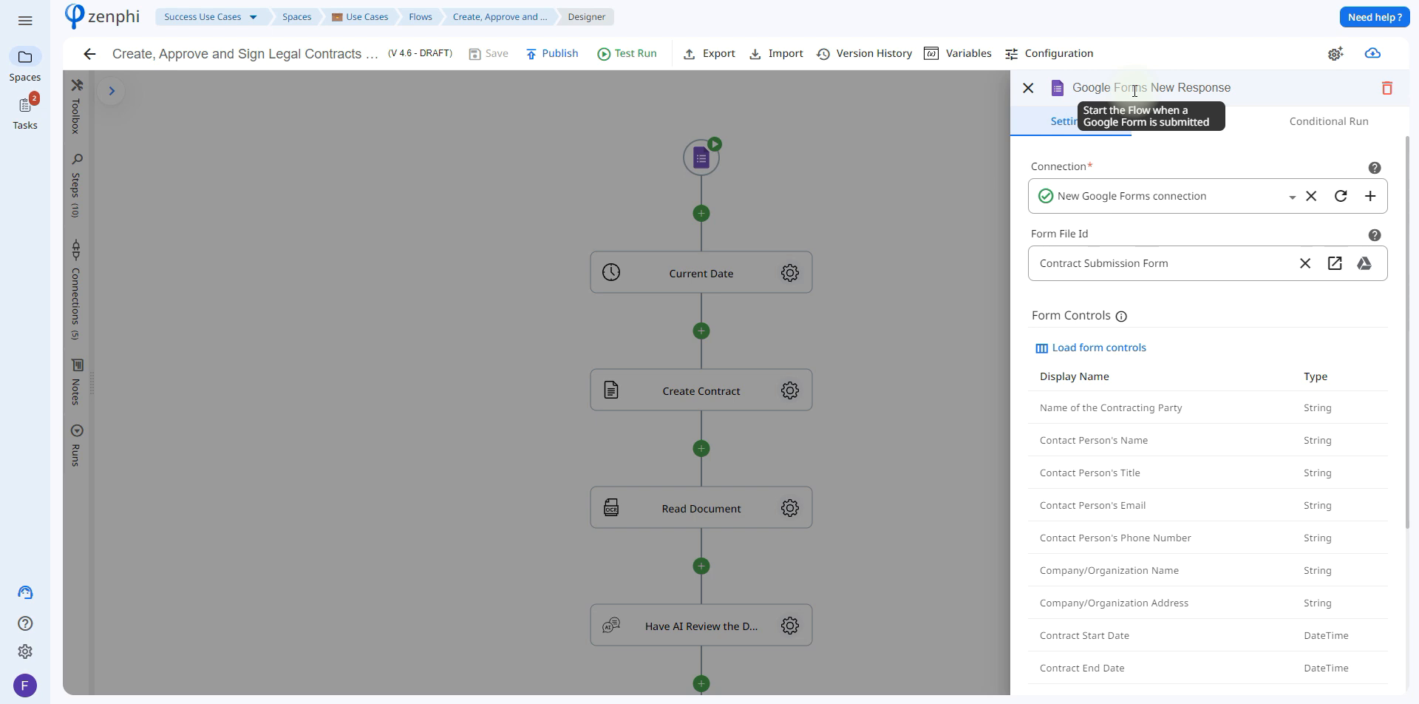
left_click(1371, 196)
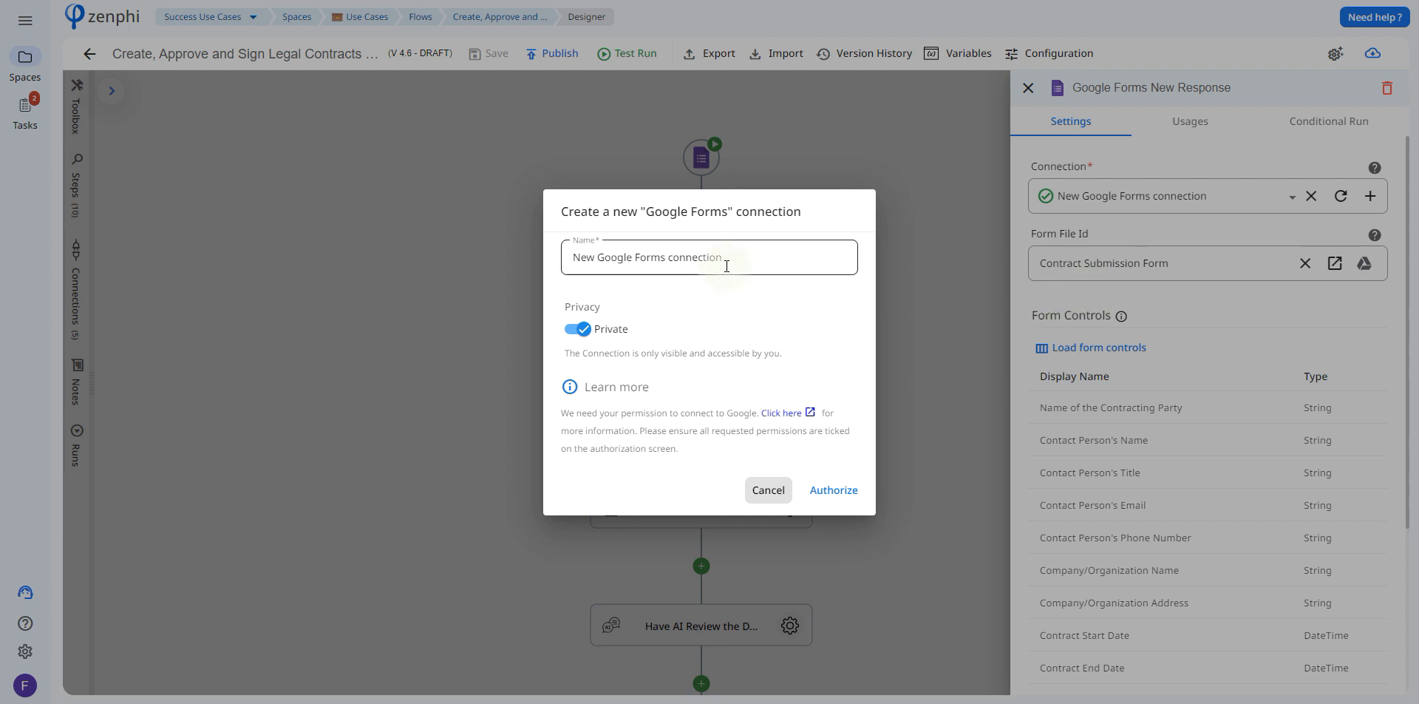
left_click(763, 497)
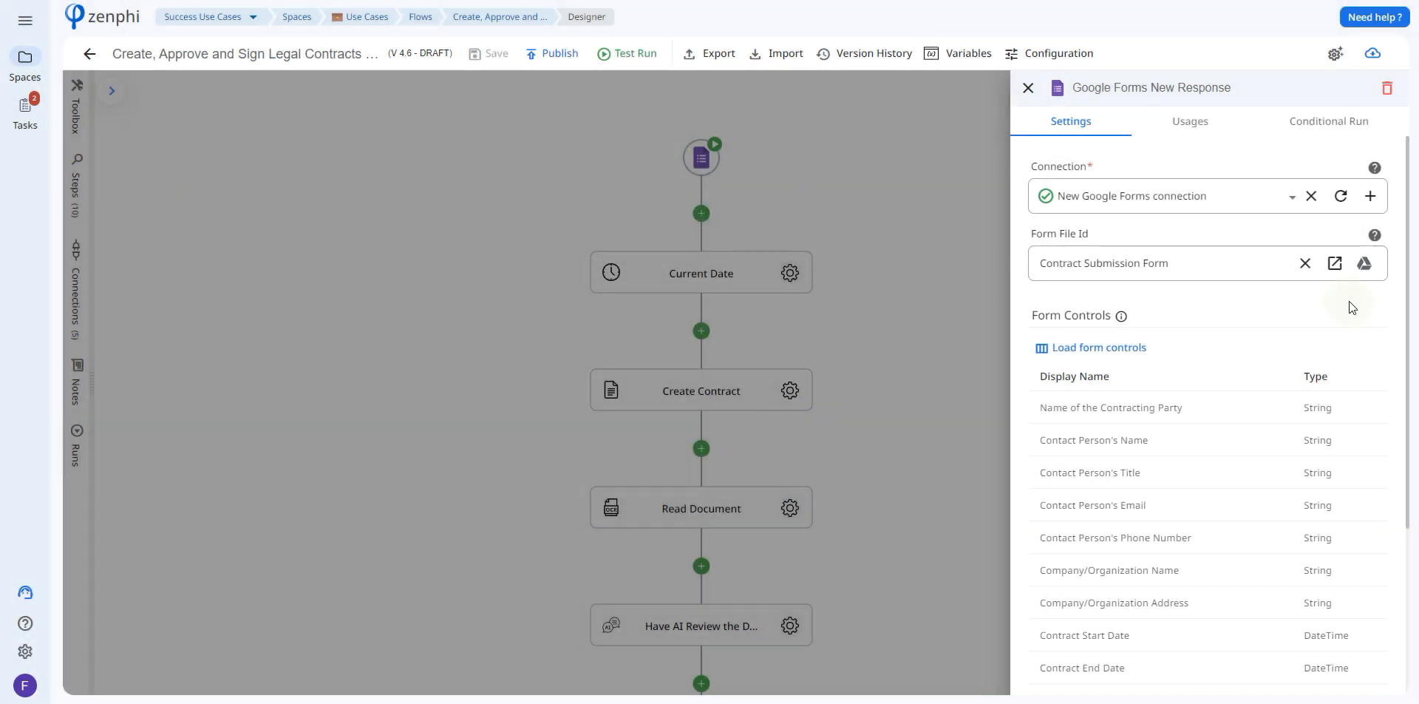
left_click(1372, 271)
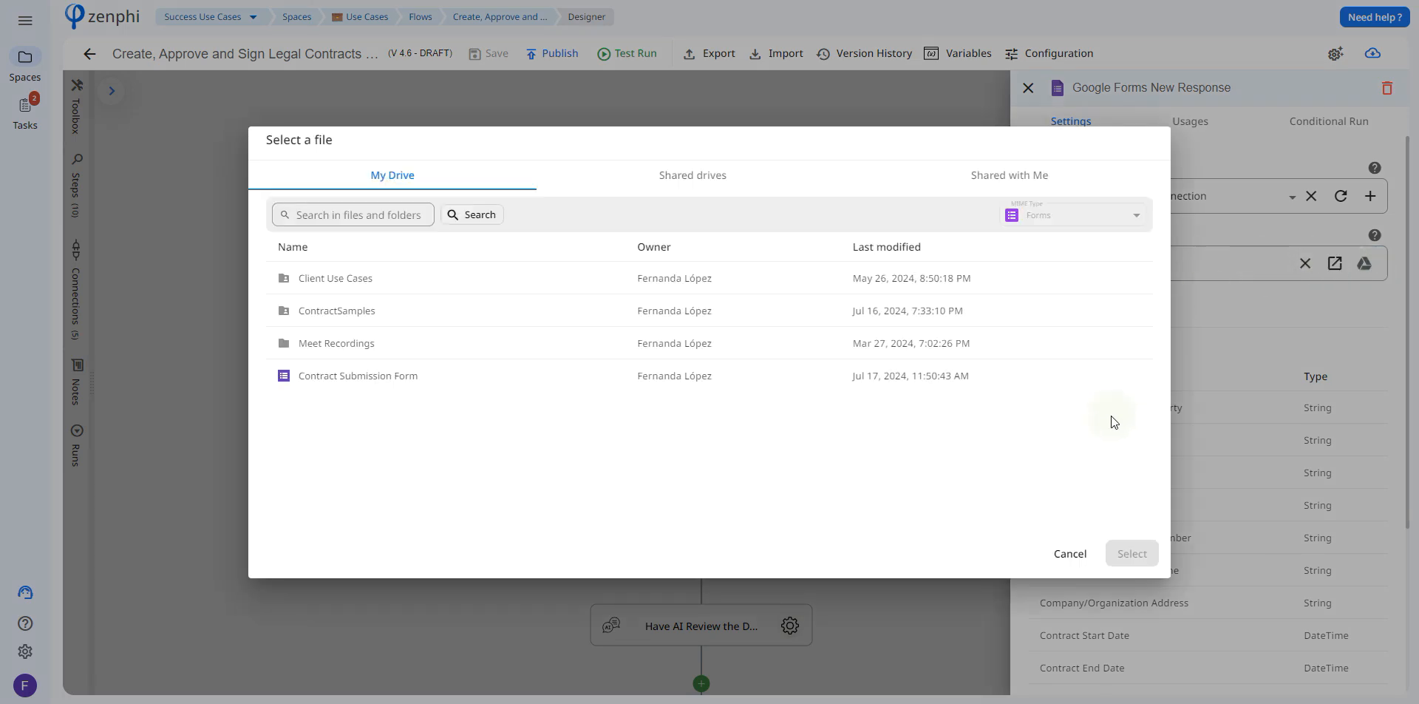
left_click(1071, 553)
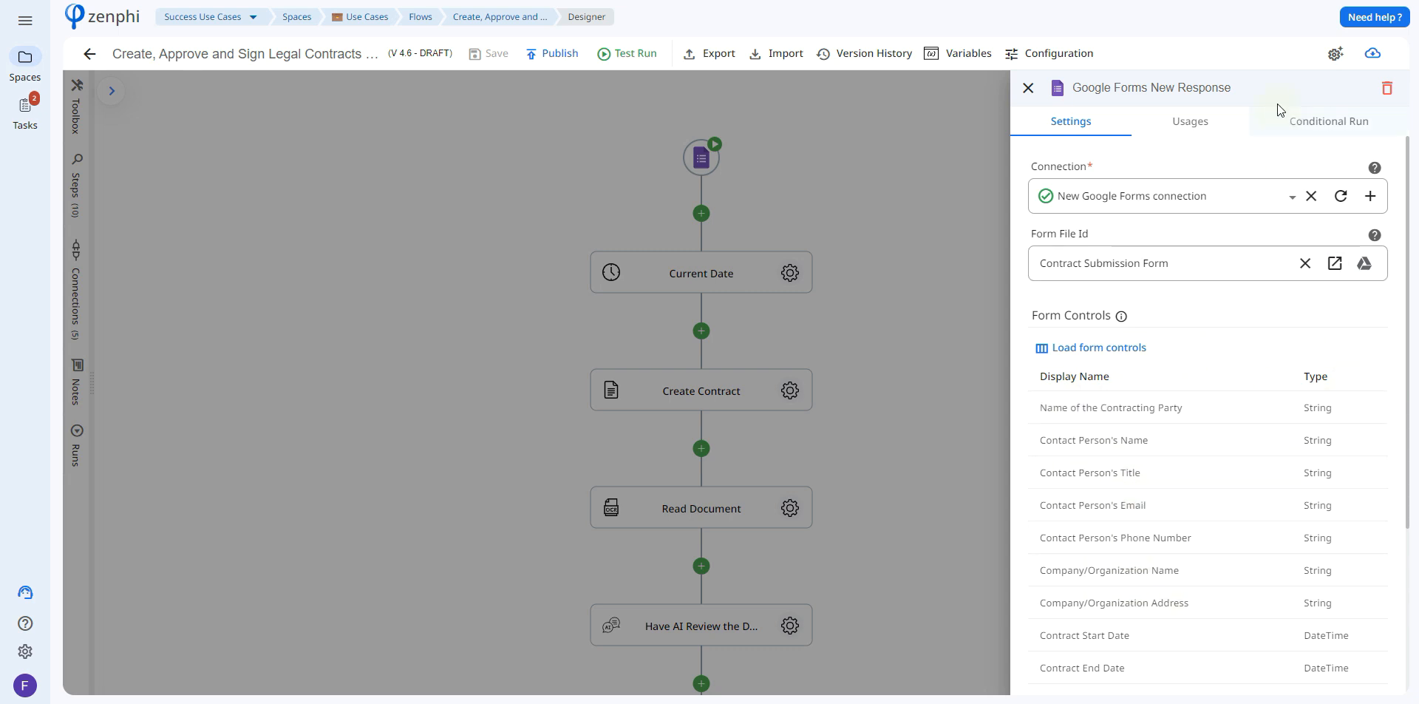
left_click(956, 298)
Examine the Current Date step's settings and look through its available date formats, down to the Custom option.
left_click(792, 281)
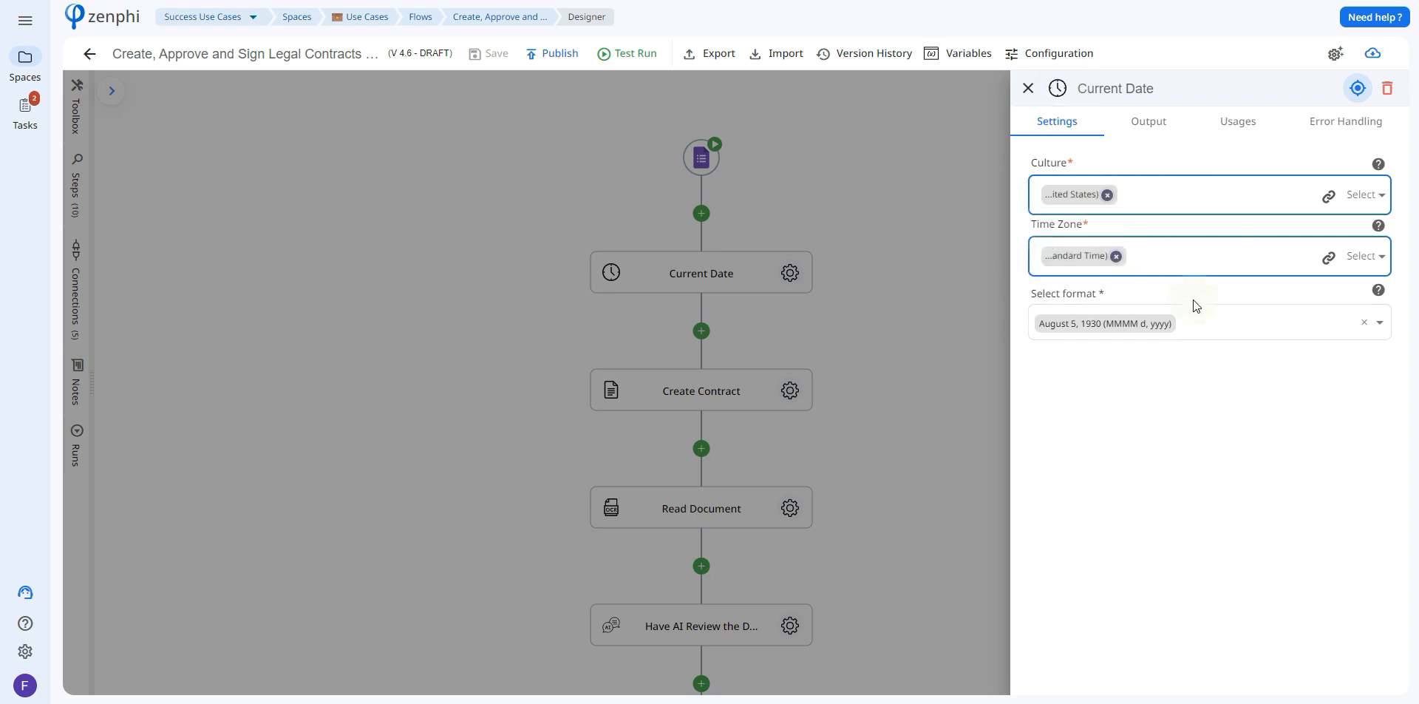
left_click(1252, 336)
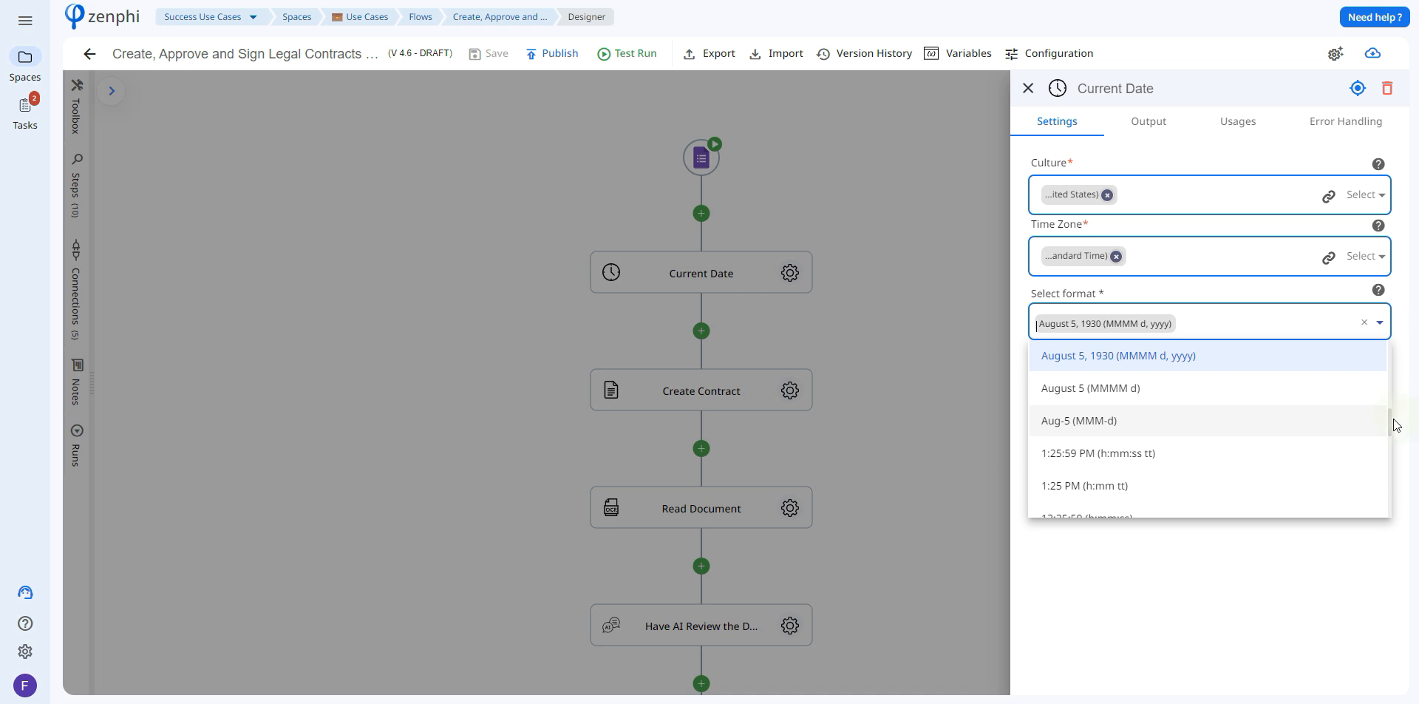
left_click_drag(1392, 424, 1396, 507)
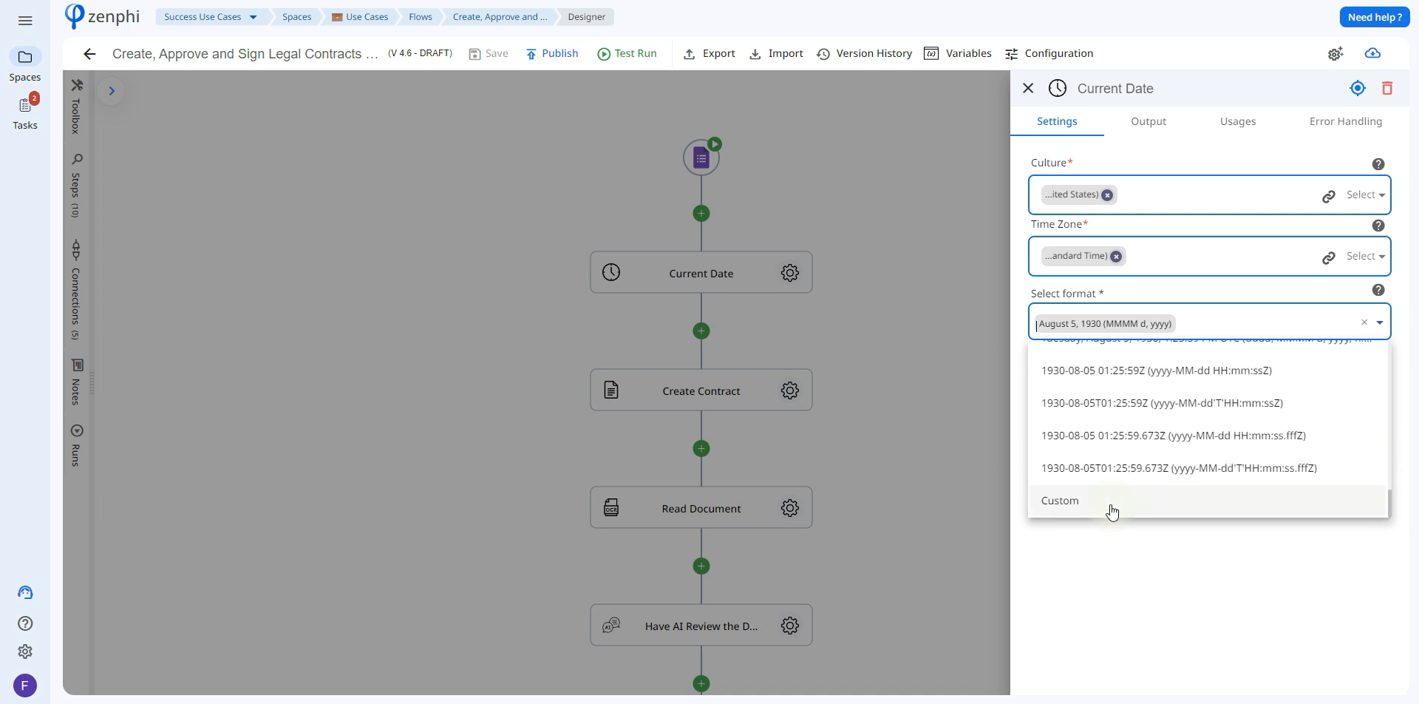
left_click(1006, 146)
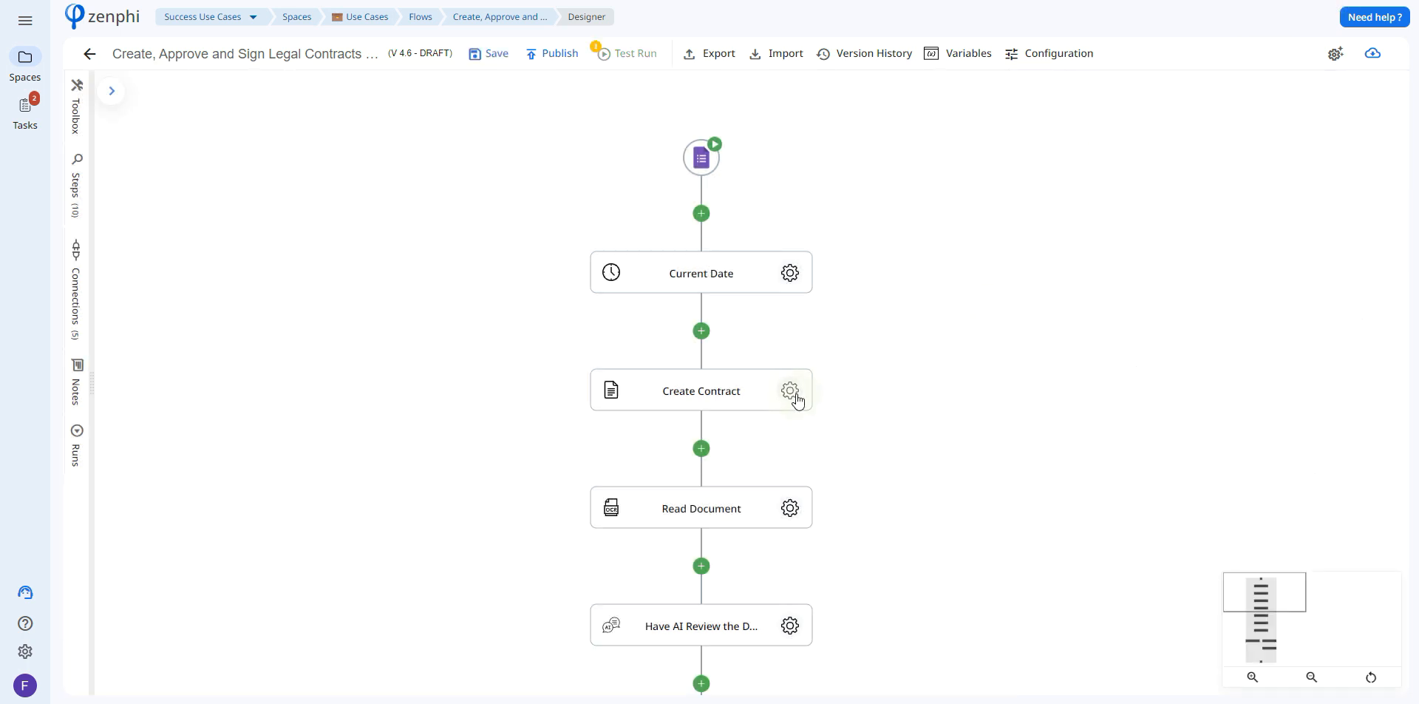
Review the Create Contract step's template file and destination folder choices in Google Drive, leaving both selections as they are.
left_click(789, 393)
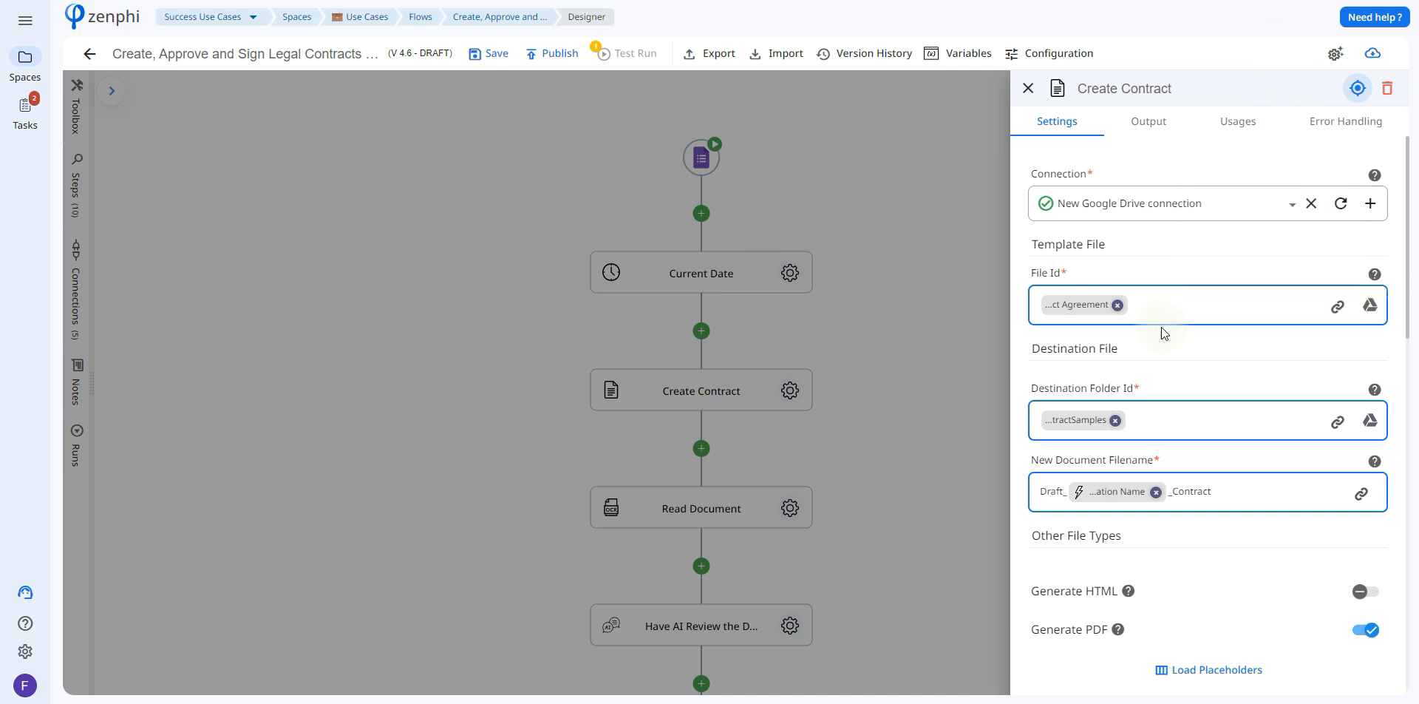
left_click(1369, 304)
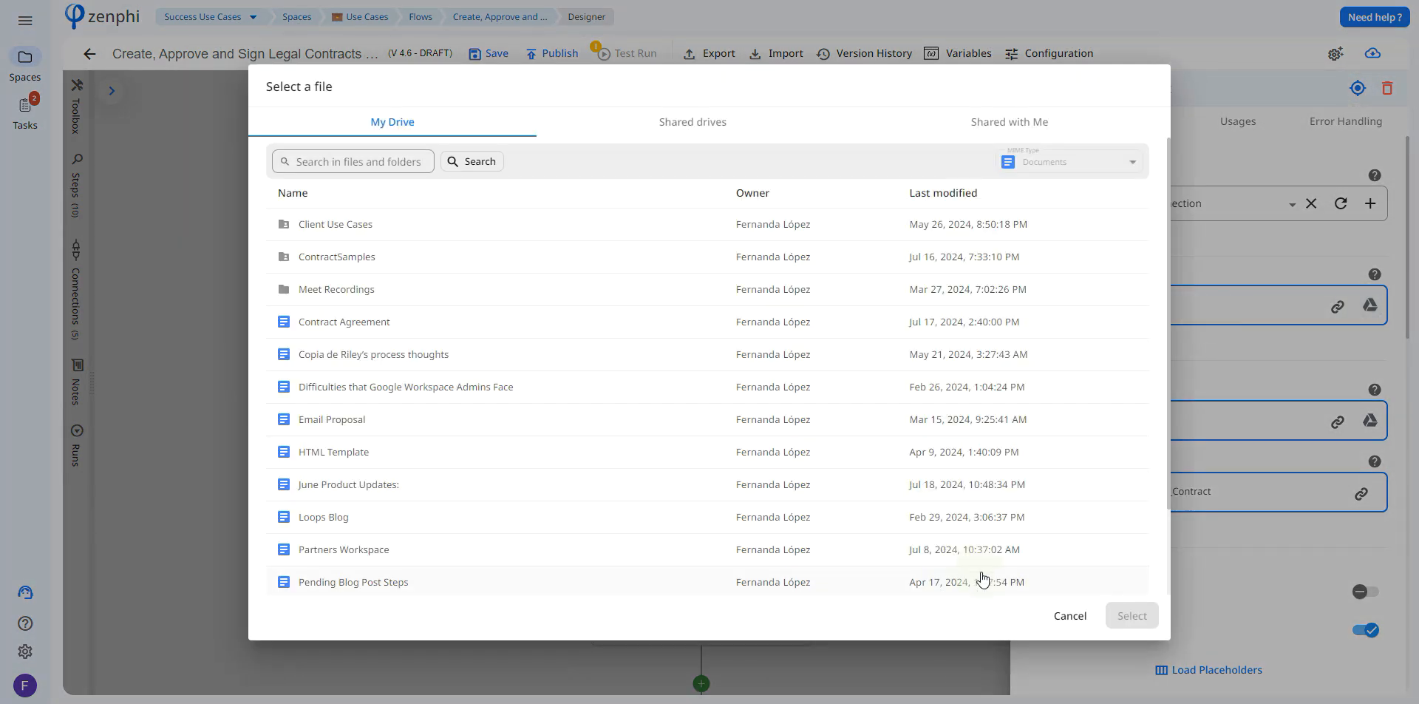
left_click(1068, 615)
mouse_move(1109, 419)
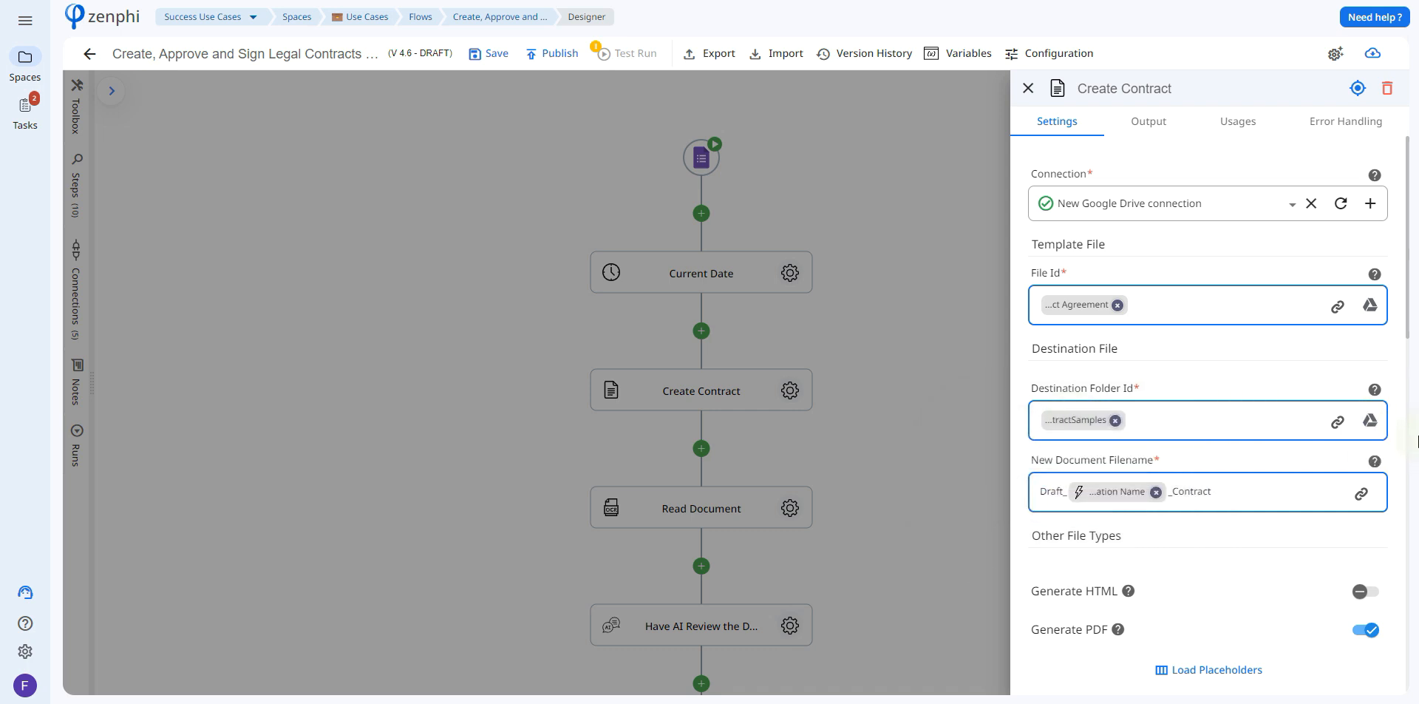
left_click(1371, 421)
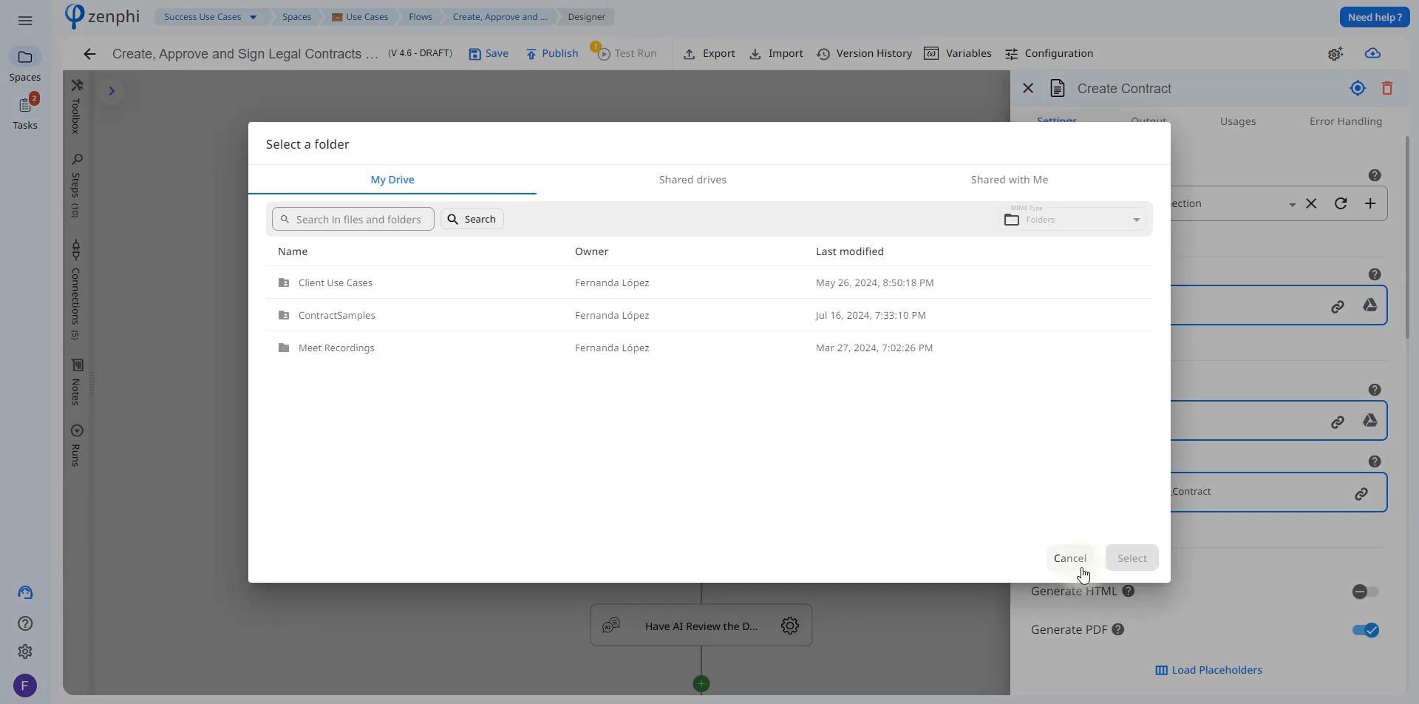
left_click(1081, 570)
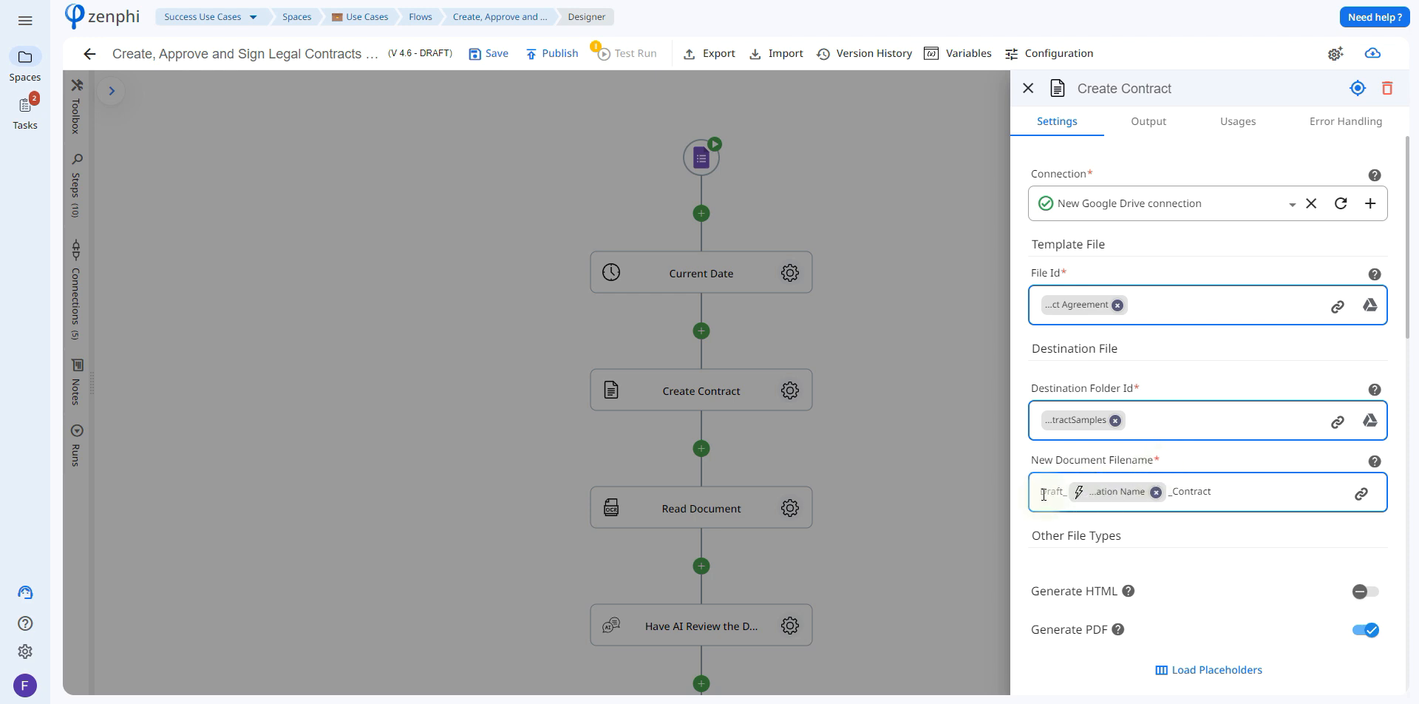
Inspect the new document filename's token and the Google Forms trigger and Current Date tokens available for it.
mouse_move(1108, 497)
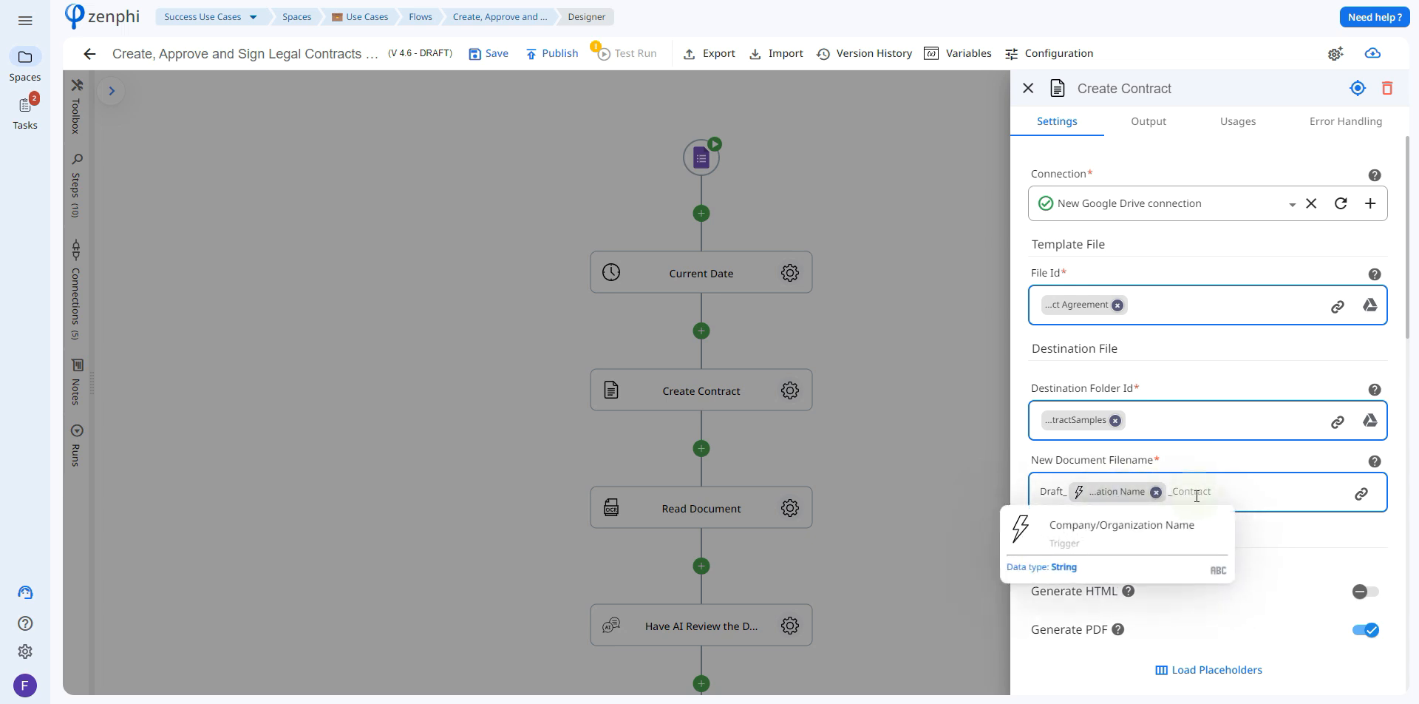
left_click(1358, 500)
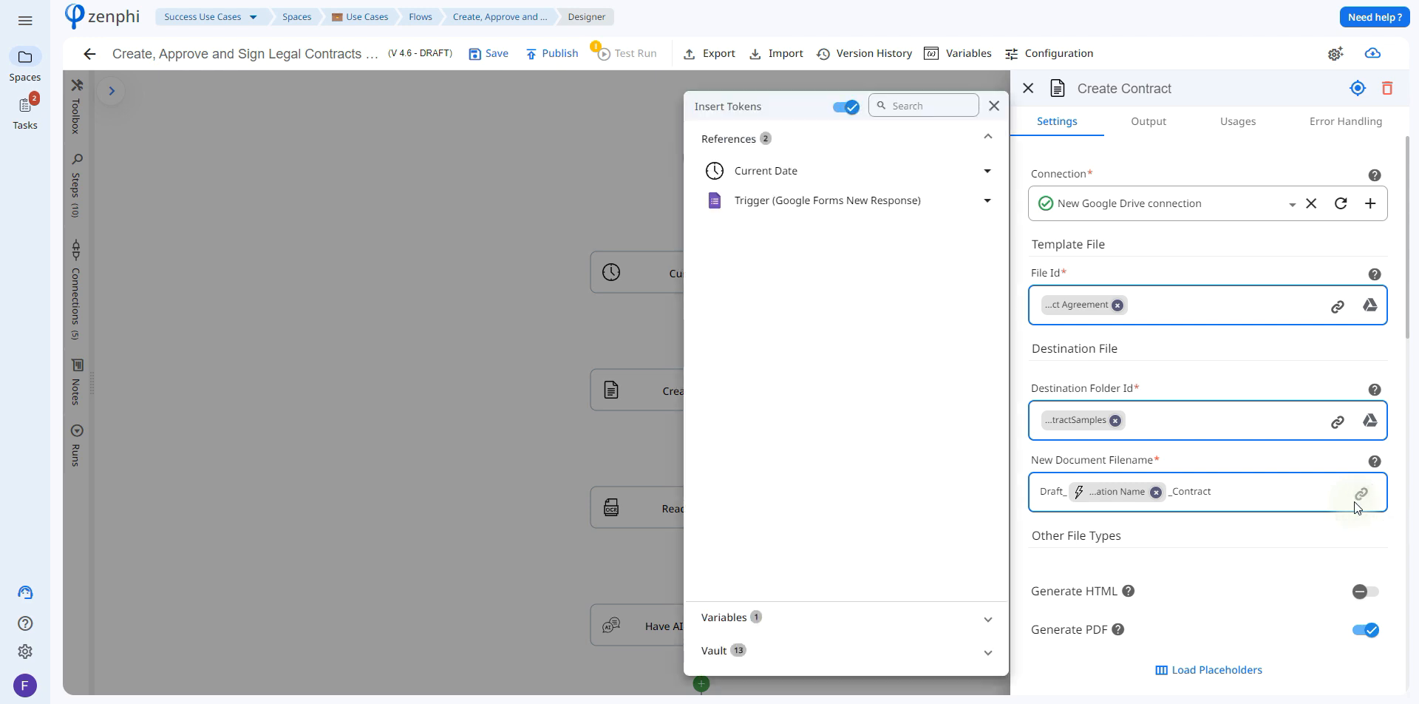
left_click(961, 209)
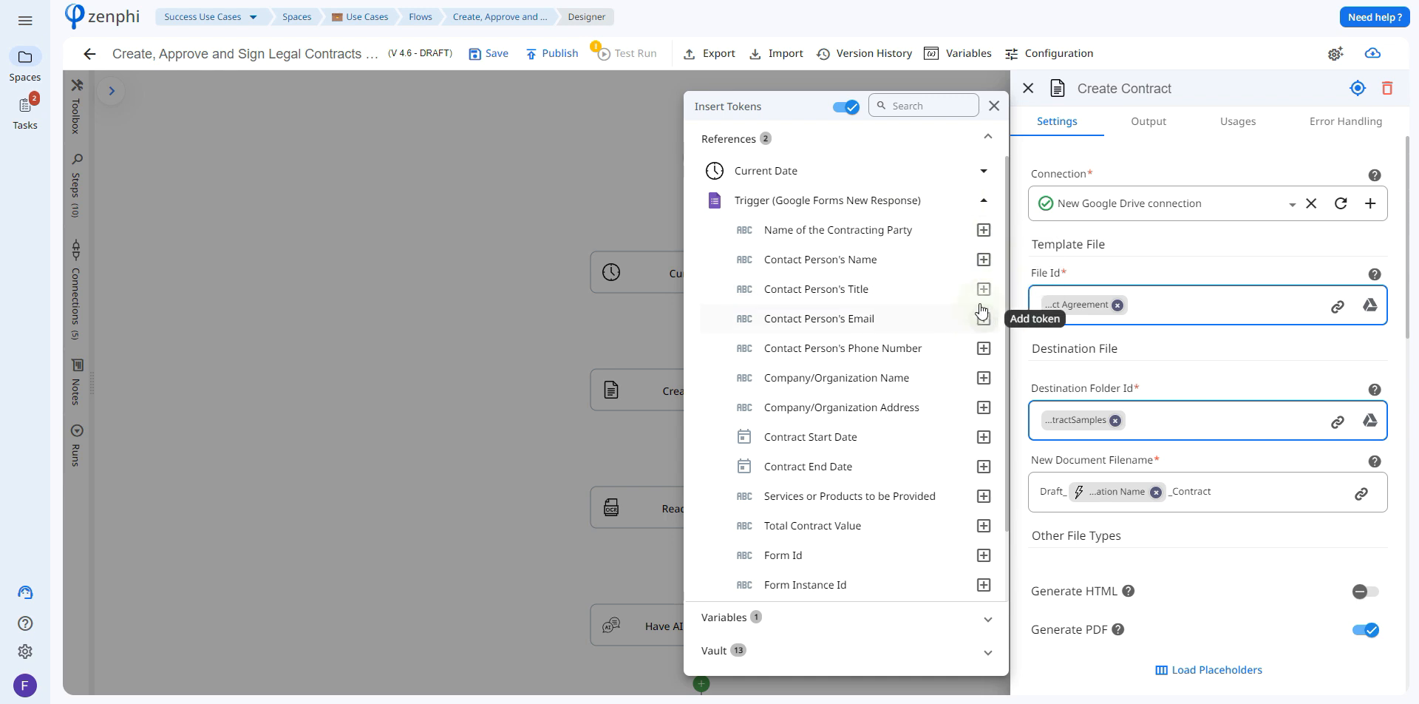
left_click_drag(927, 203, 903, 182)
left_click(901, 180)
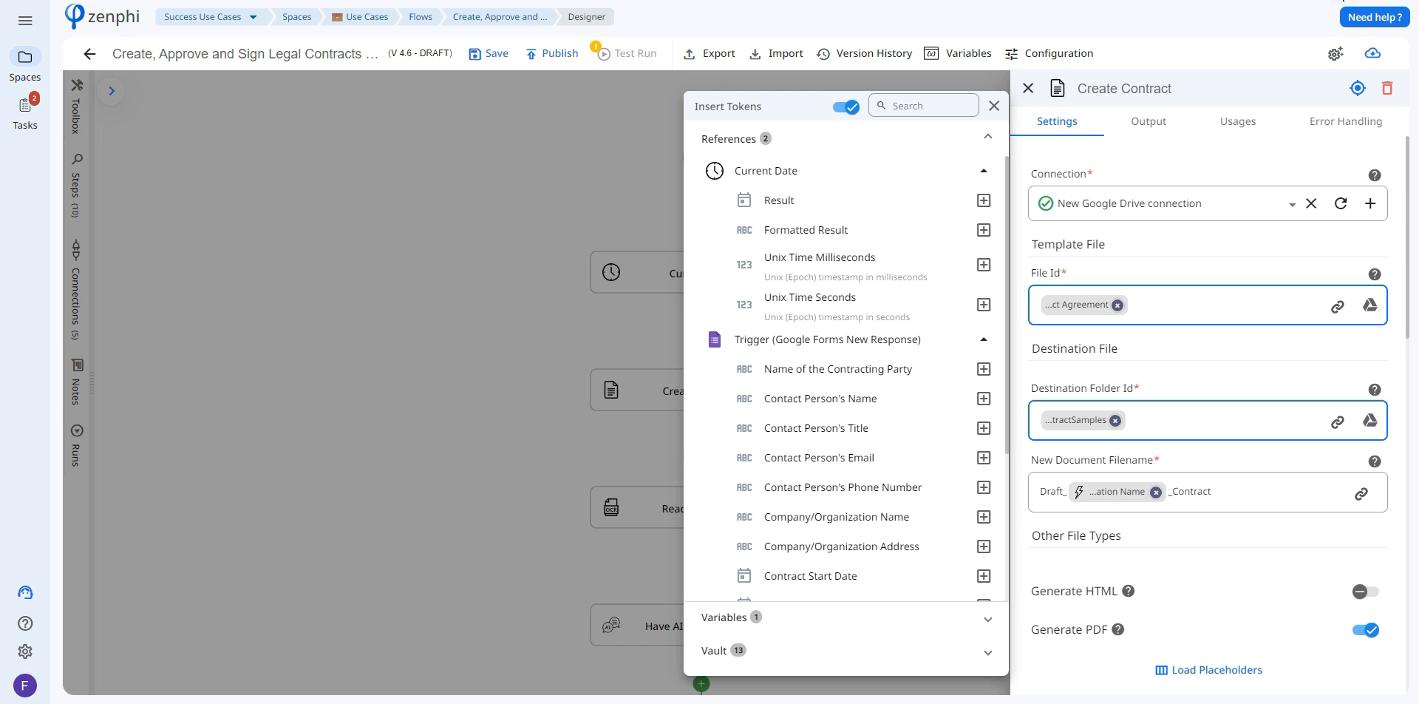
left_click(1284, 568)
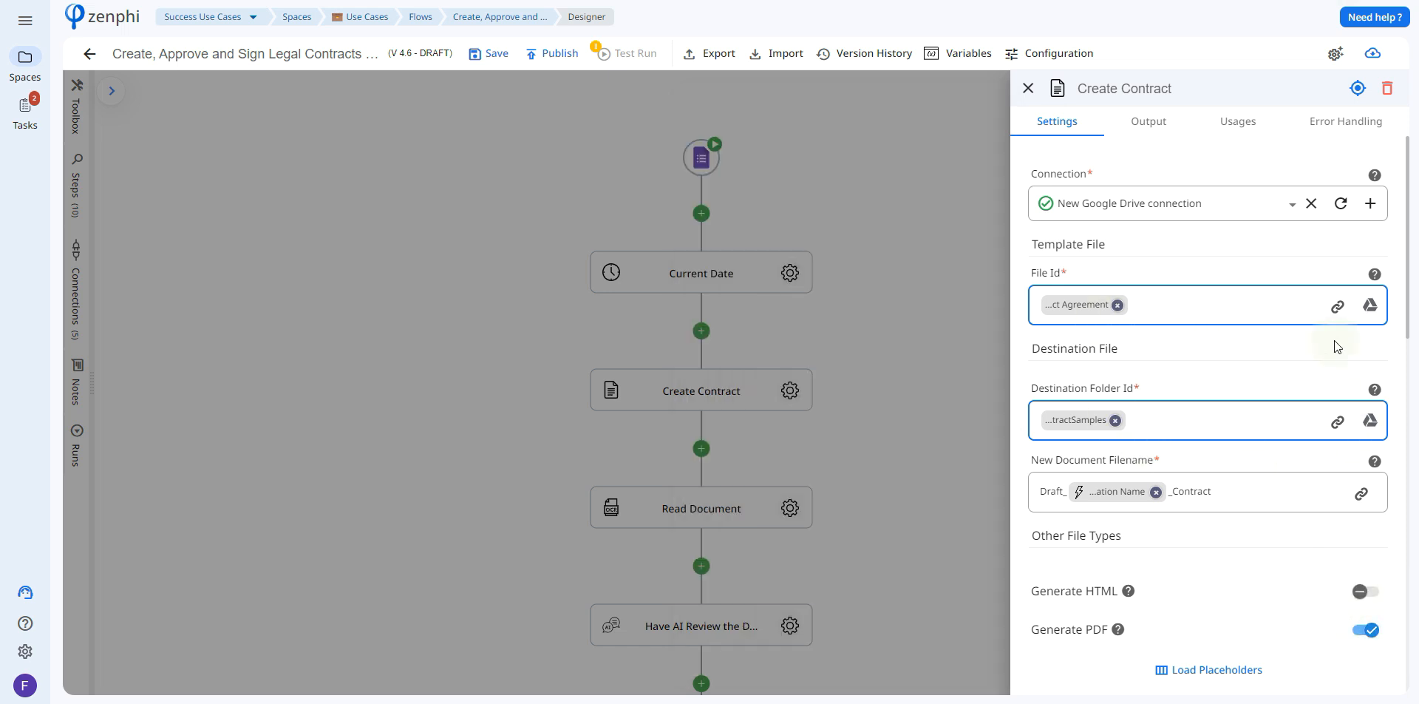
Review the Create Contract step's placeholder mapping and the tokens available for the {{Current Date}} placeholder's value.
left_click_drag(1409, 266, 1415, 428)
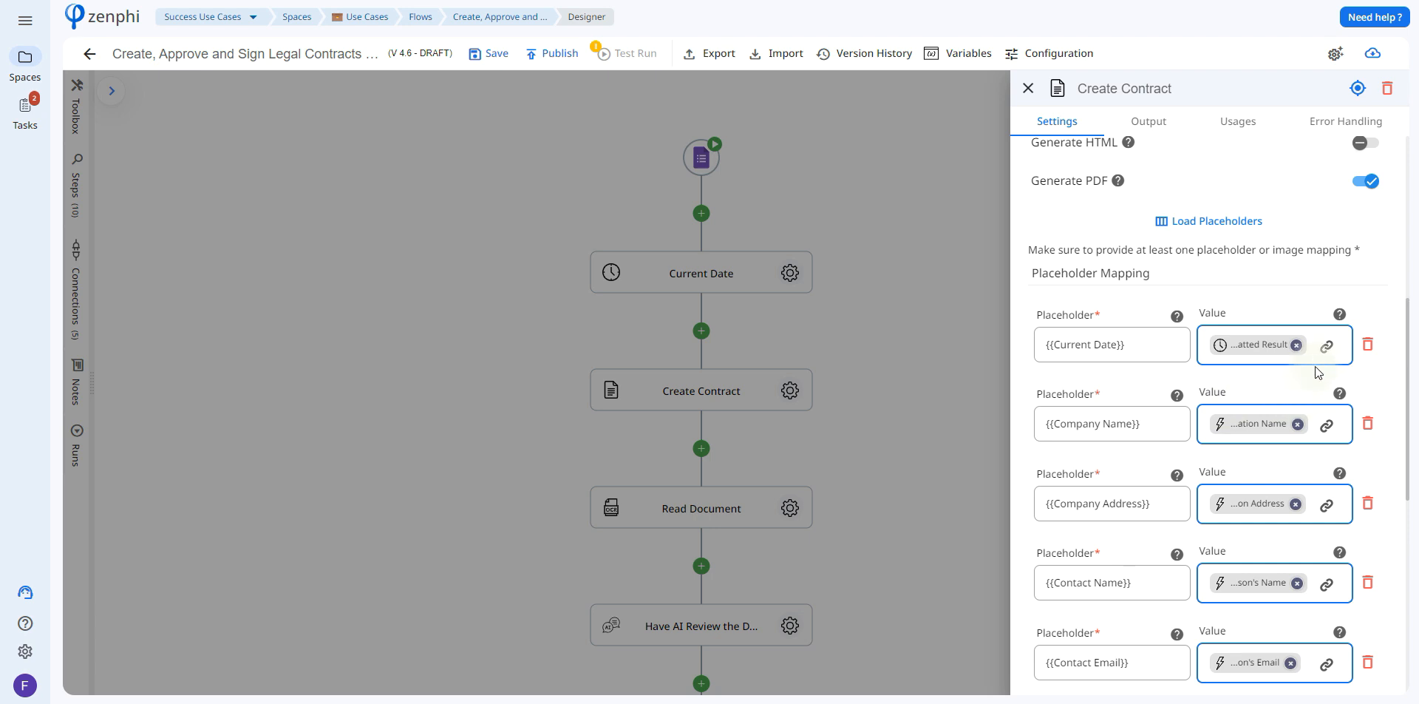
left_click(1327, 346)
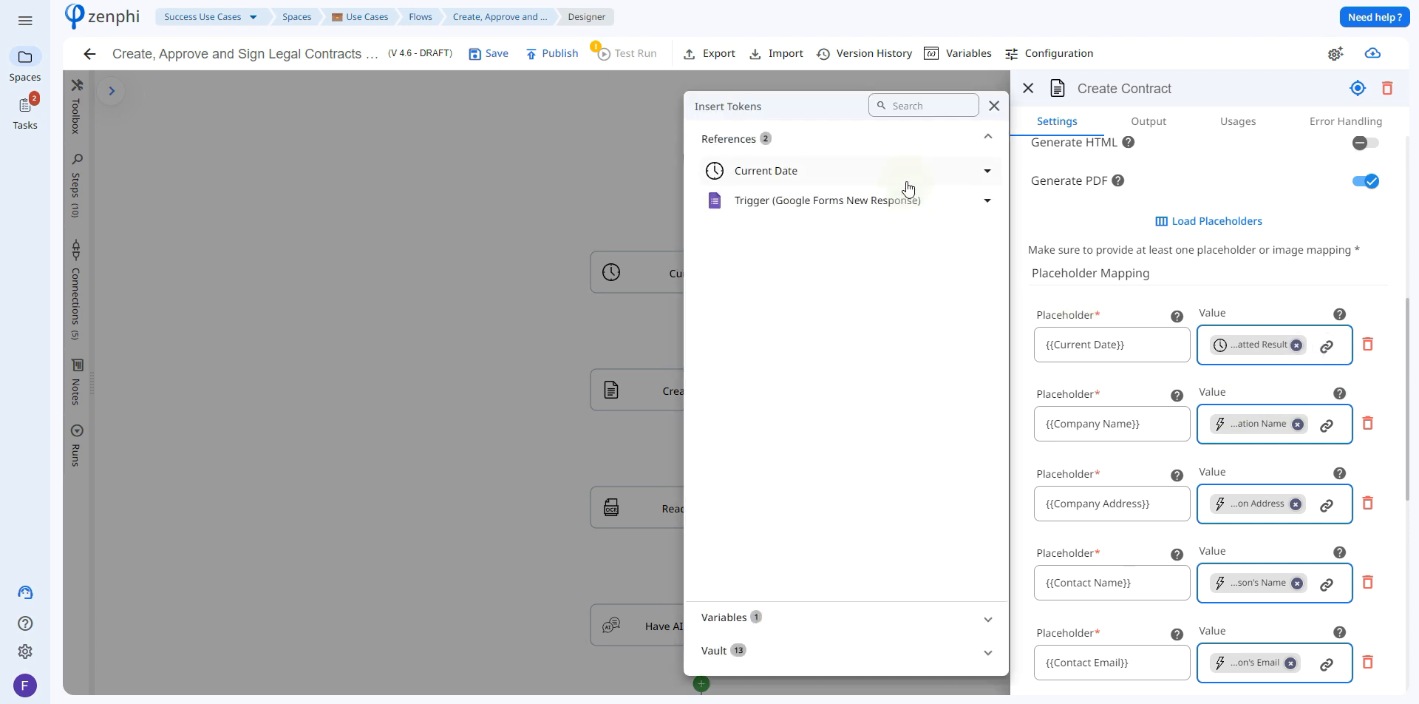
left_click(908, 182)
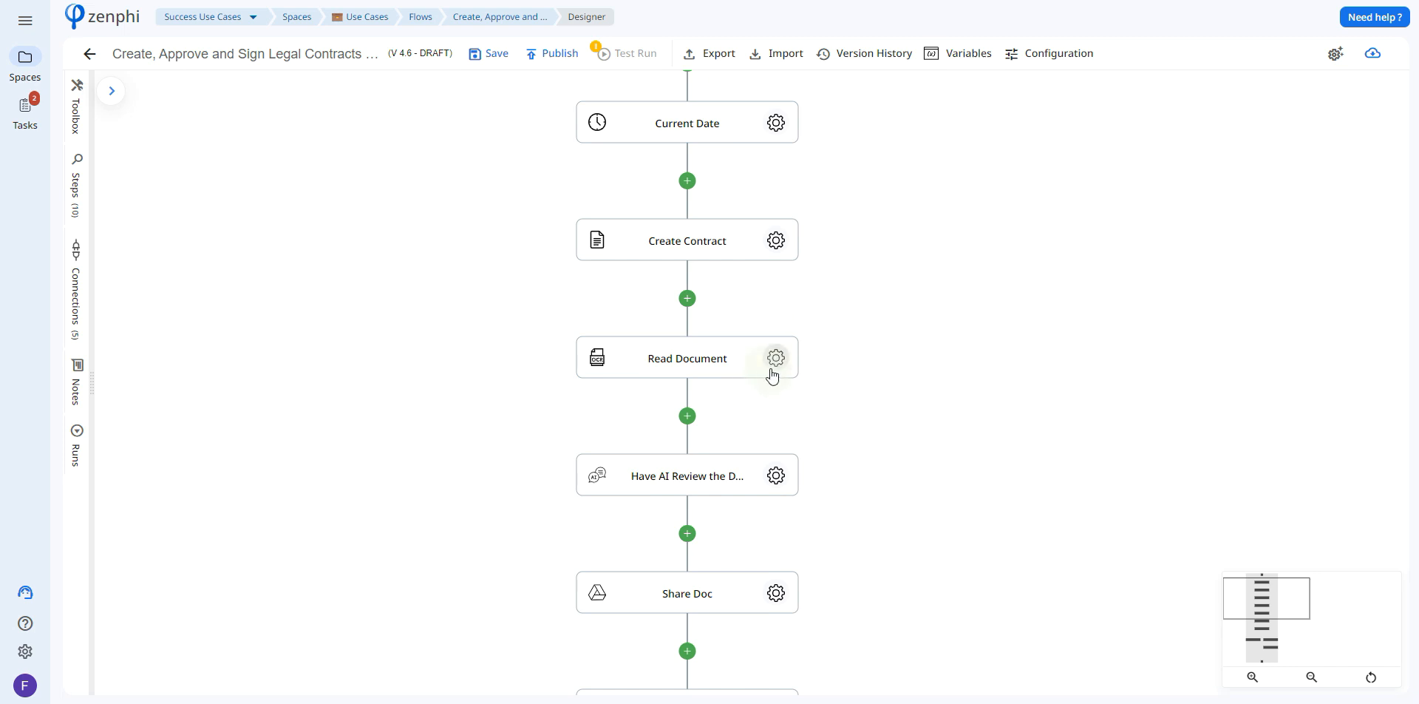
Review the Read Document step's settings, including the help text and suggested file tokens for the document content to process.
left_click(774, 366)
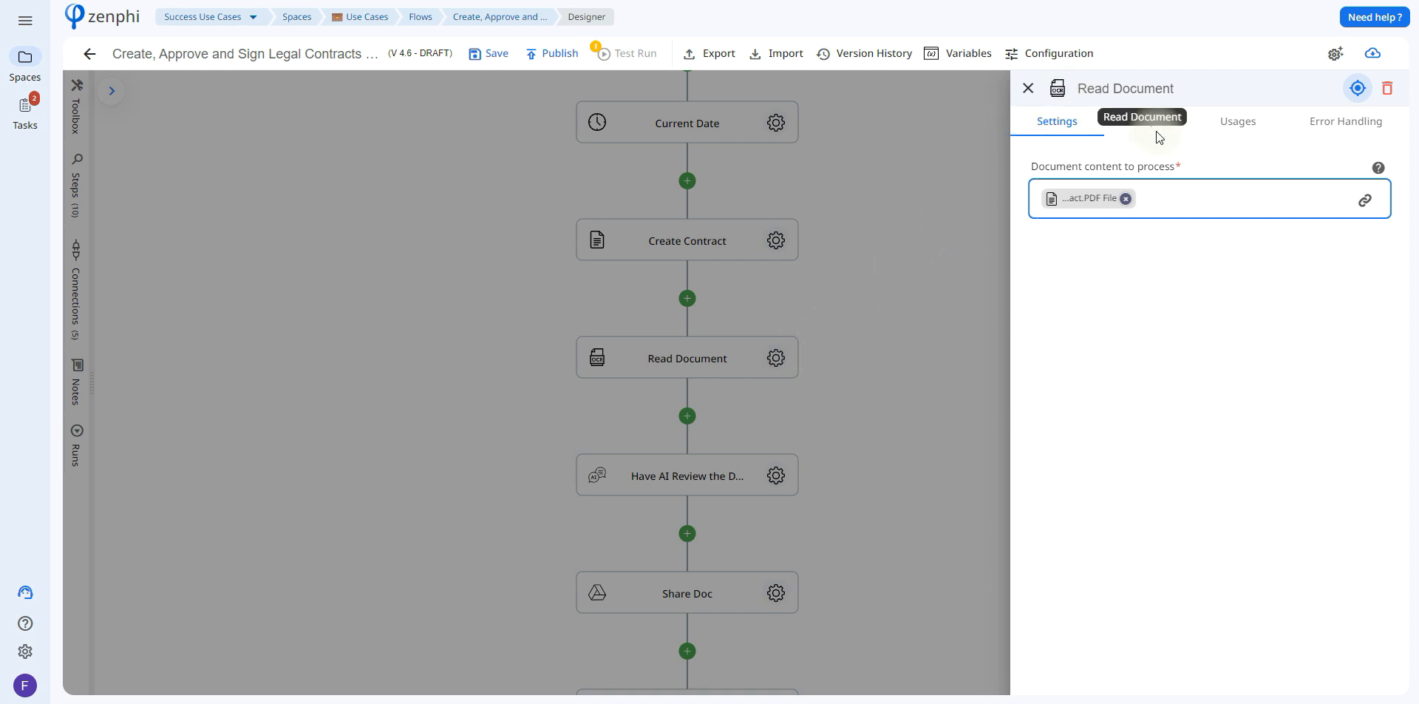
mouse_move(1376, 170)
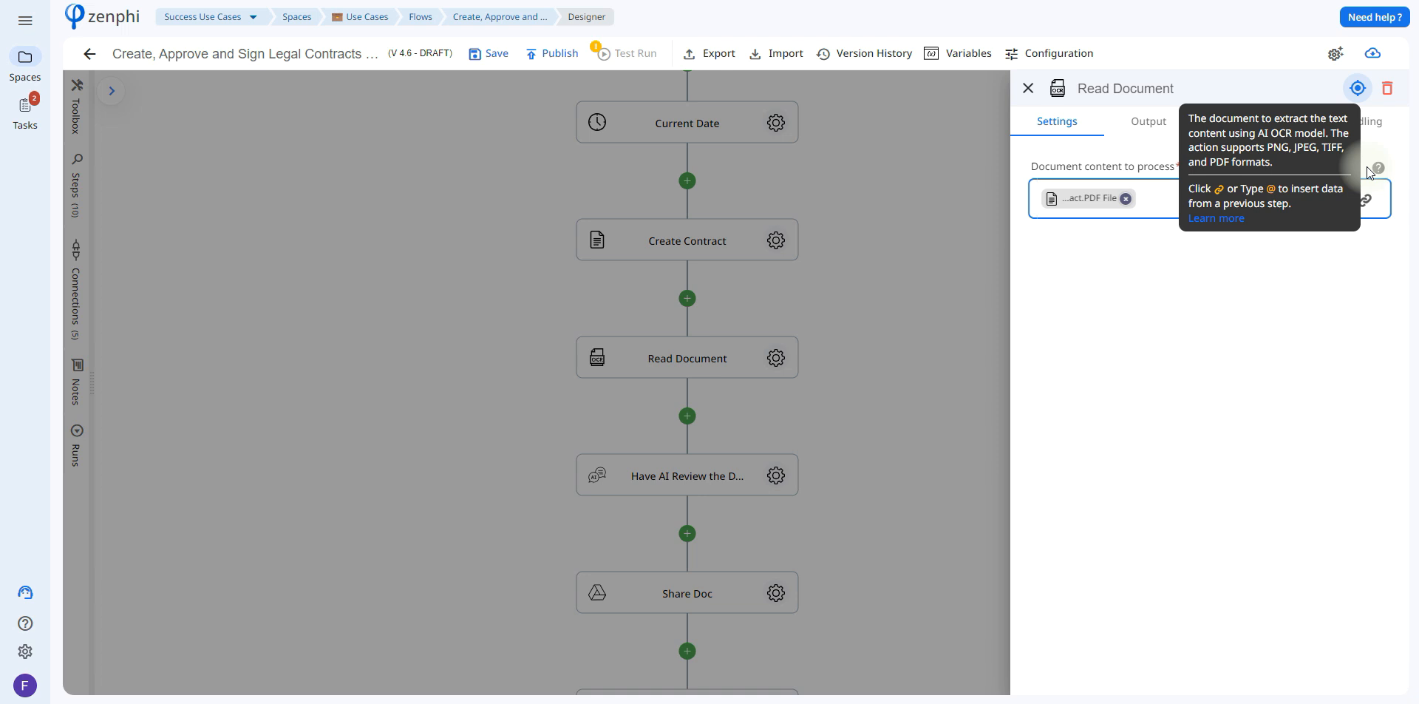
left_click(1367, 213)
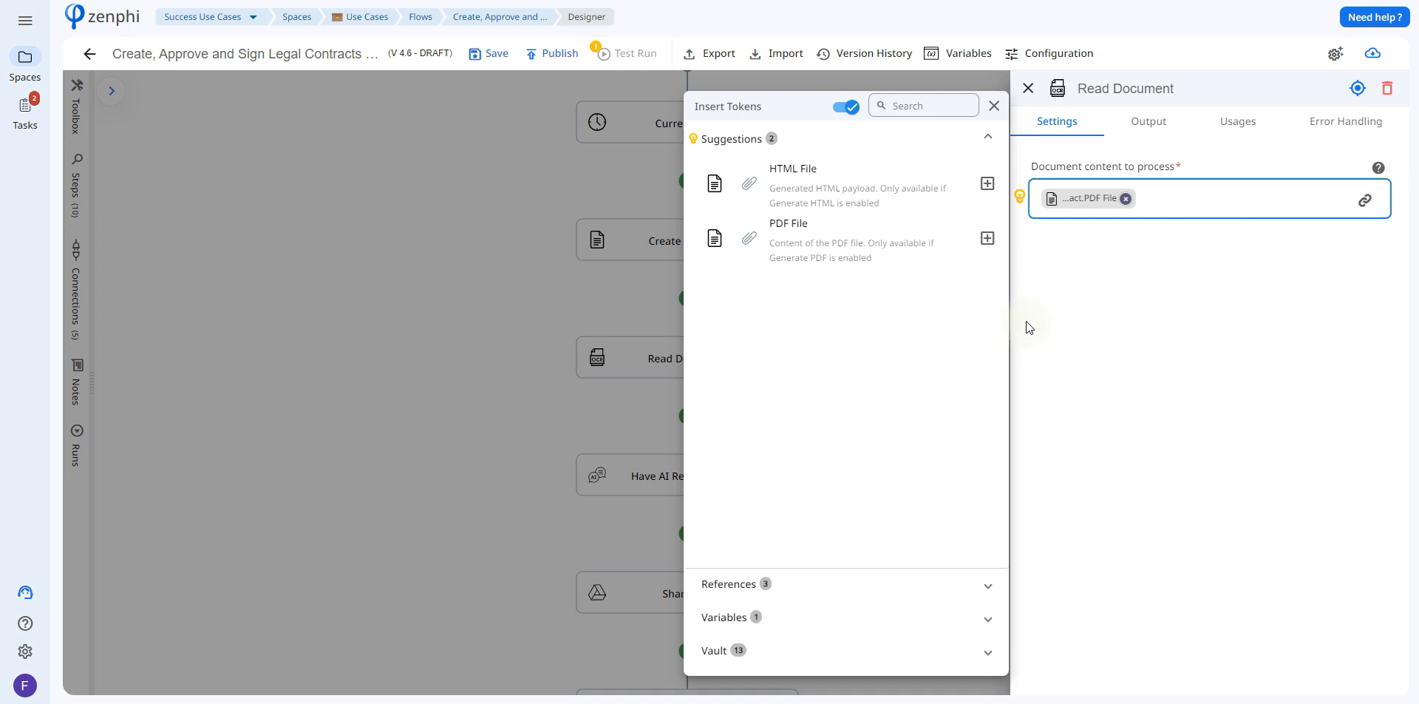
left_click(1113, 326)
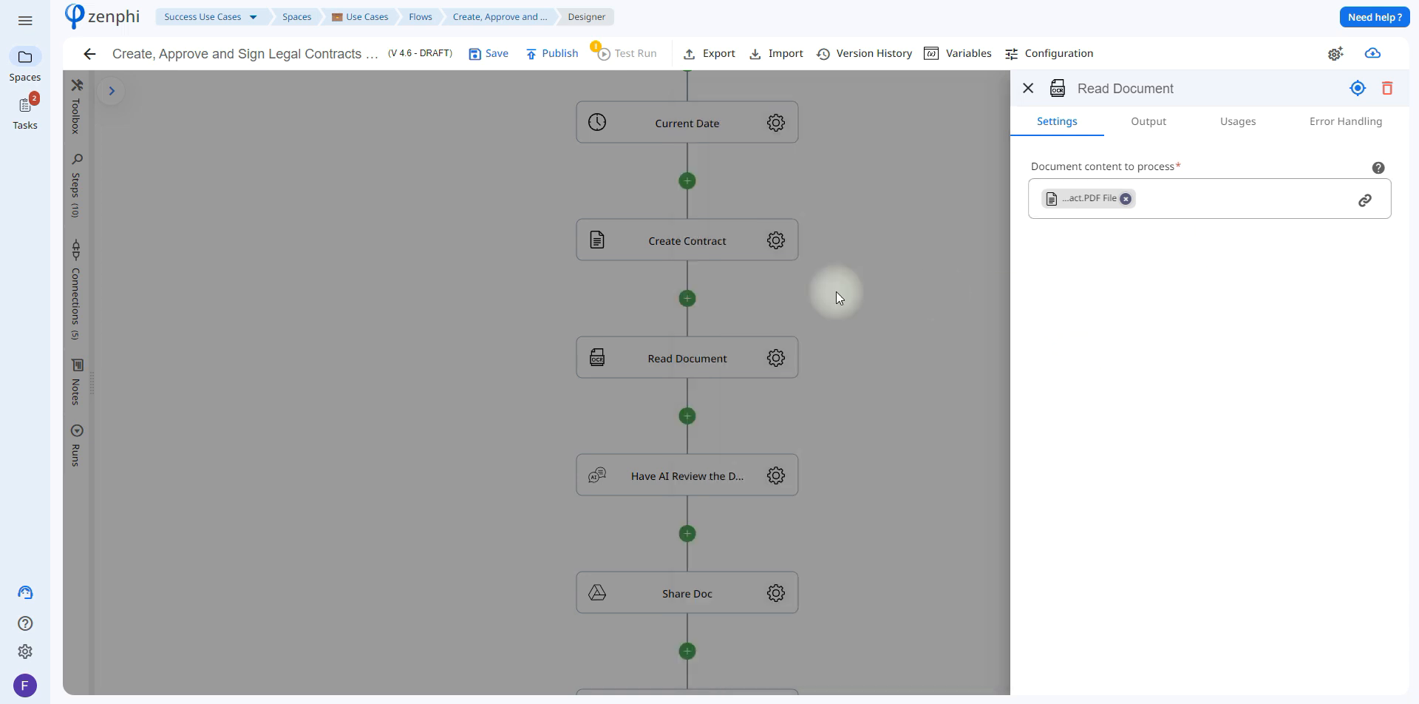
left_click(836, 297)
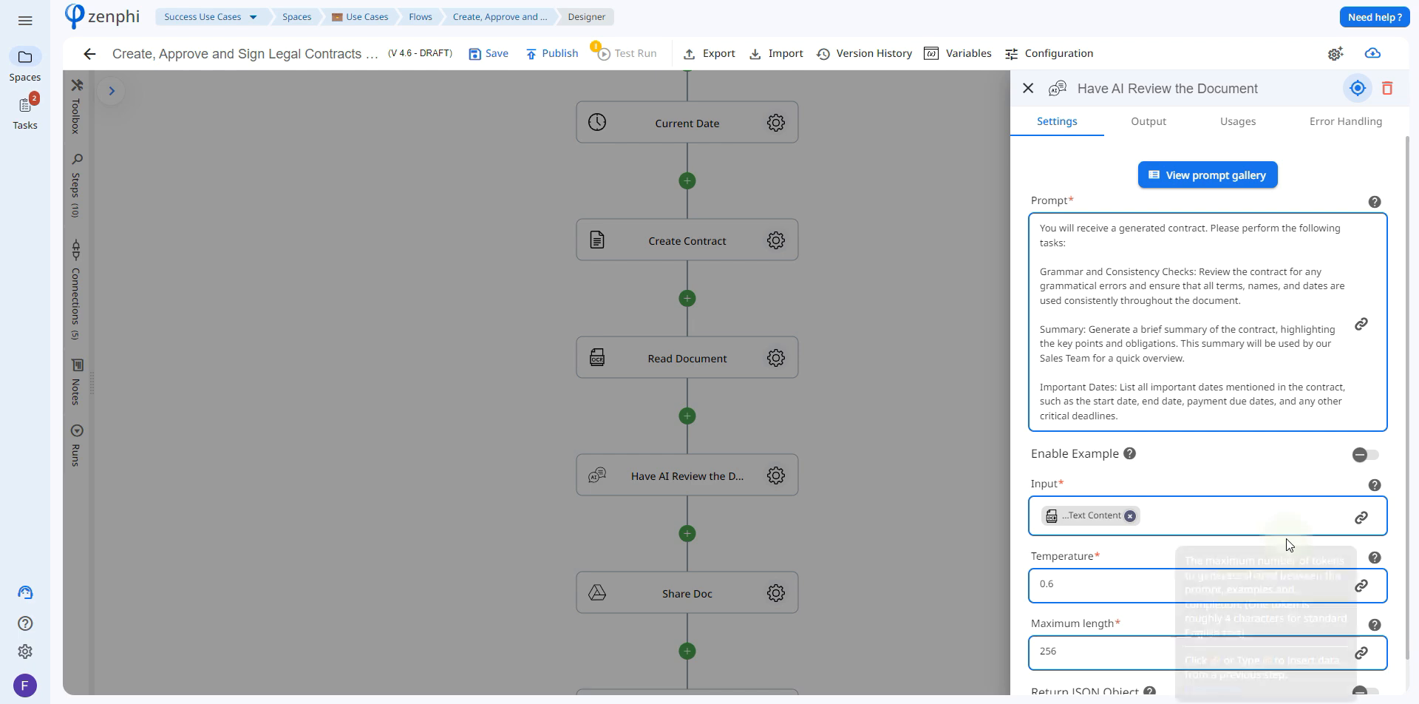
Review the Have AI Review the Document step's settings and the Read Document tokens available for its input.
left_click(1413, 668)
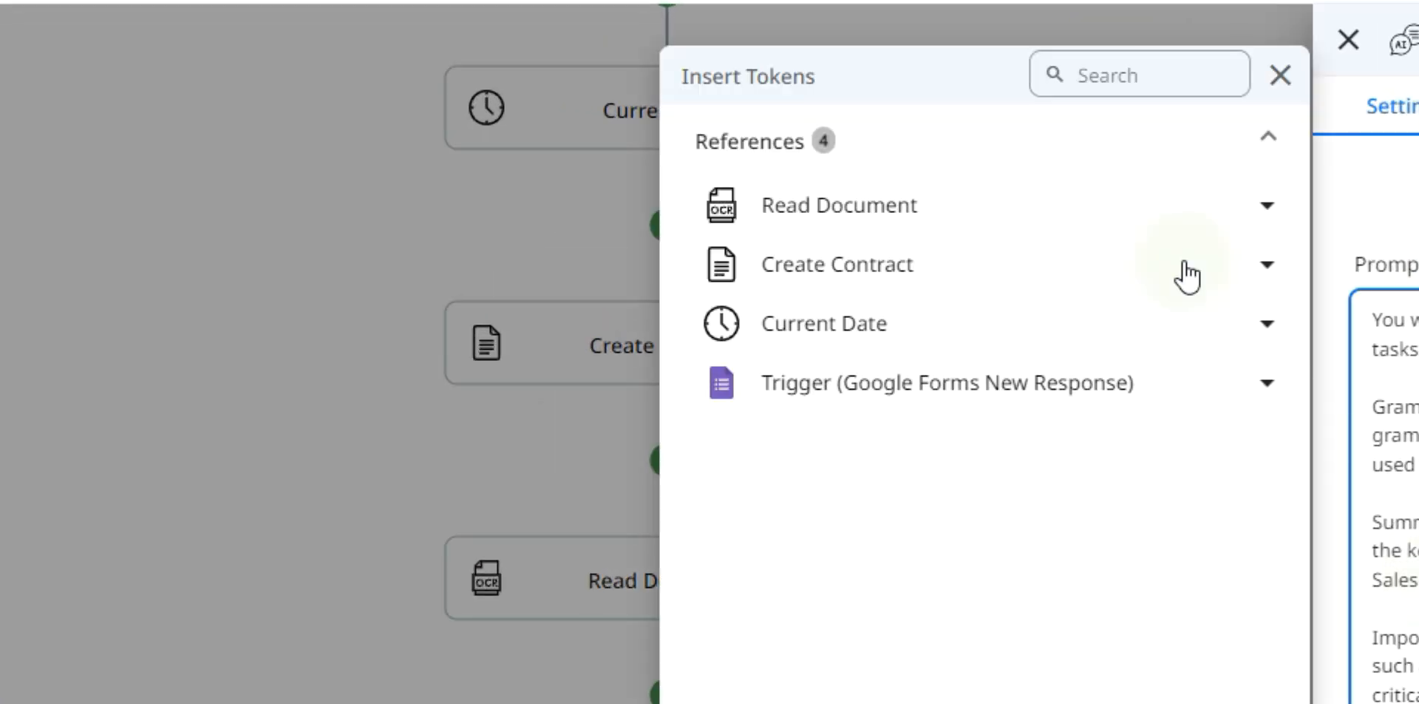
left_click(1053, 208)
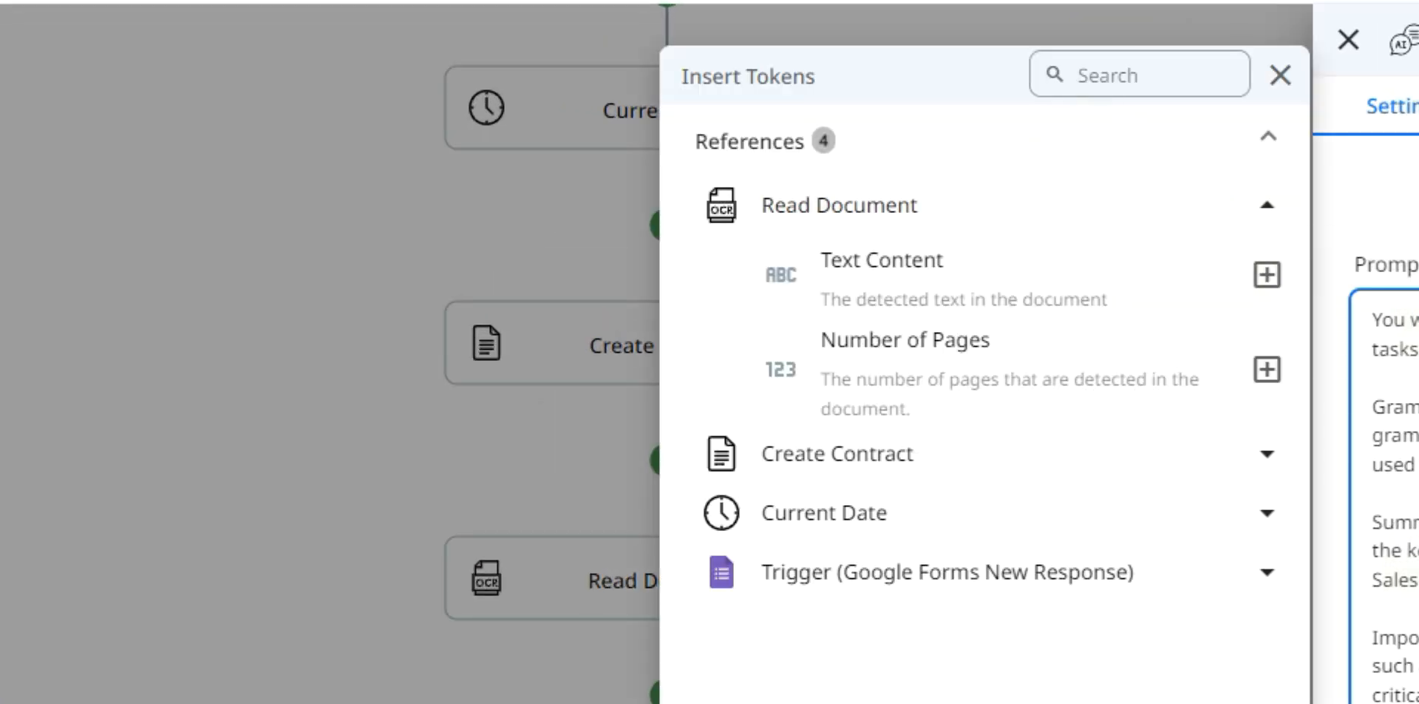
left_click(1267, 274)
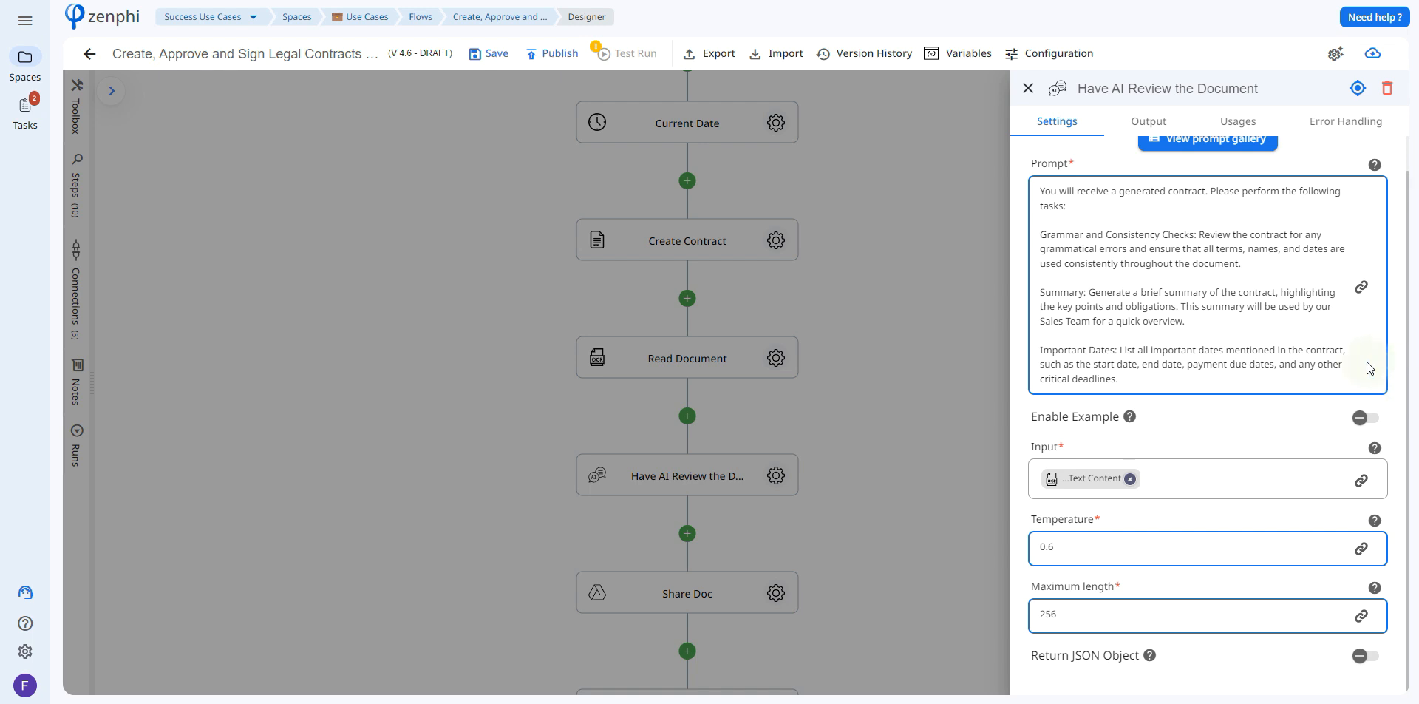
left_click(877, 419)
Review the Share Doc step's connection, the Create Contract tokens available for its file ID, and the available role options.
left_click(838, 446)
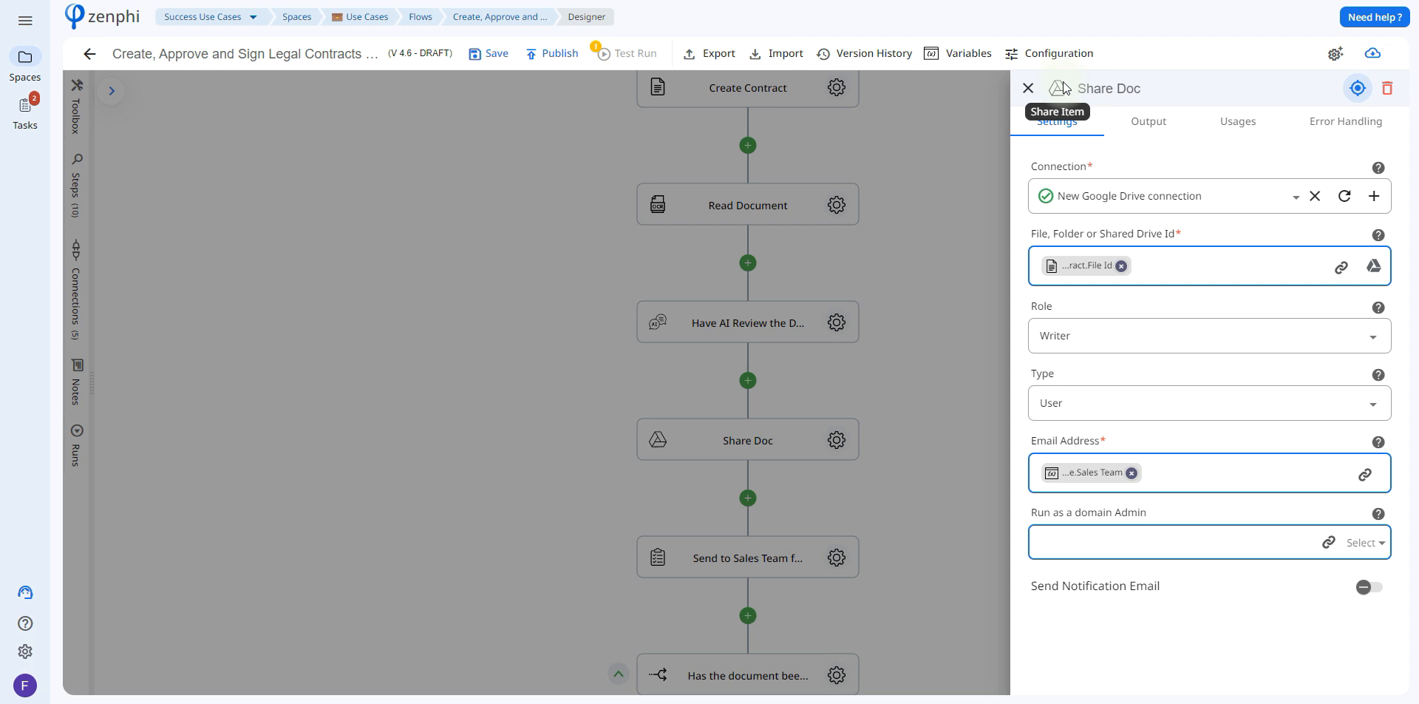
mouse_move(1184, 179)
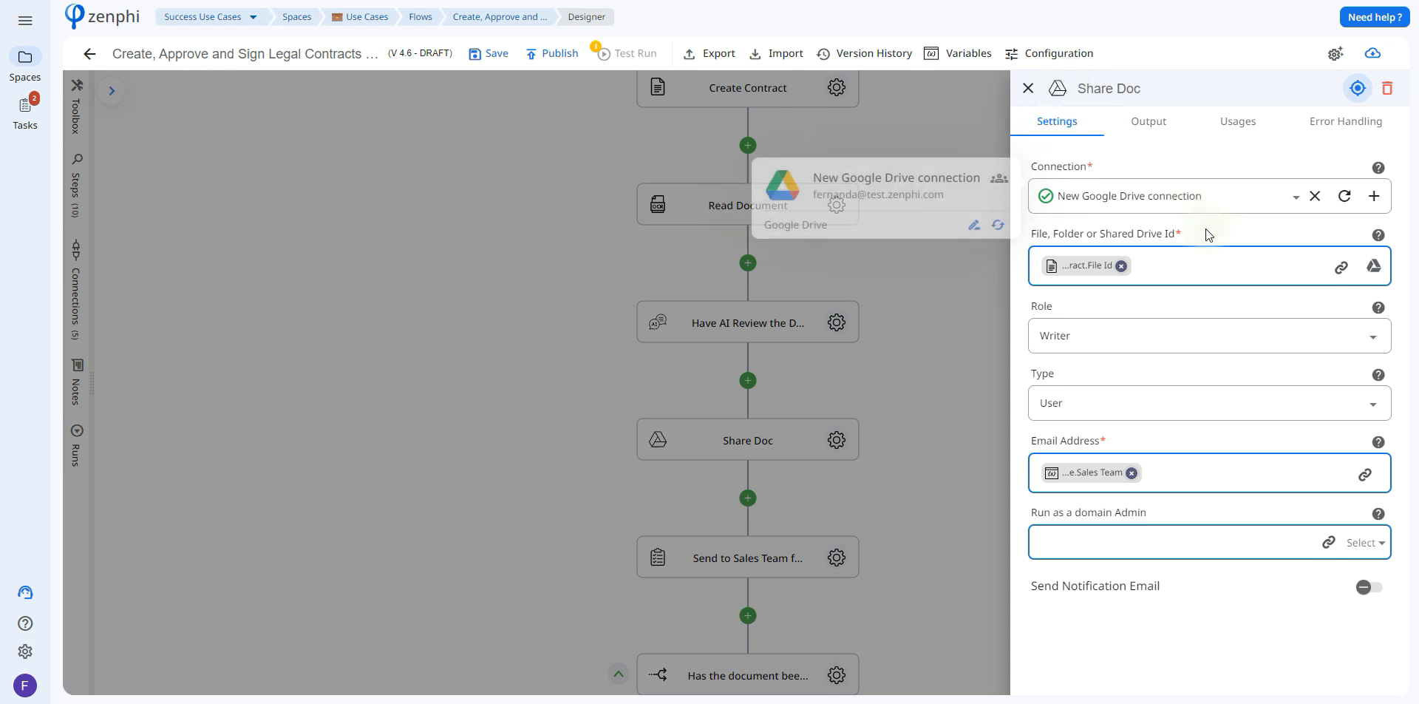
left_click(1341, 267)
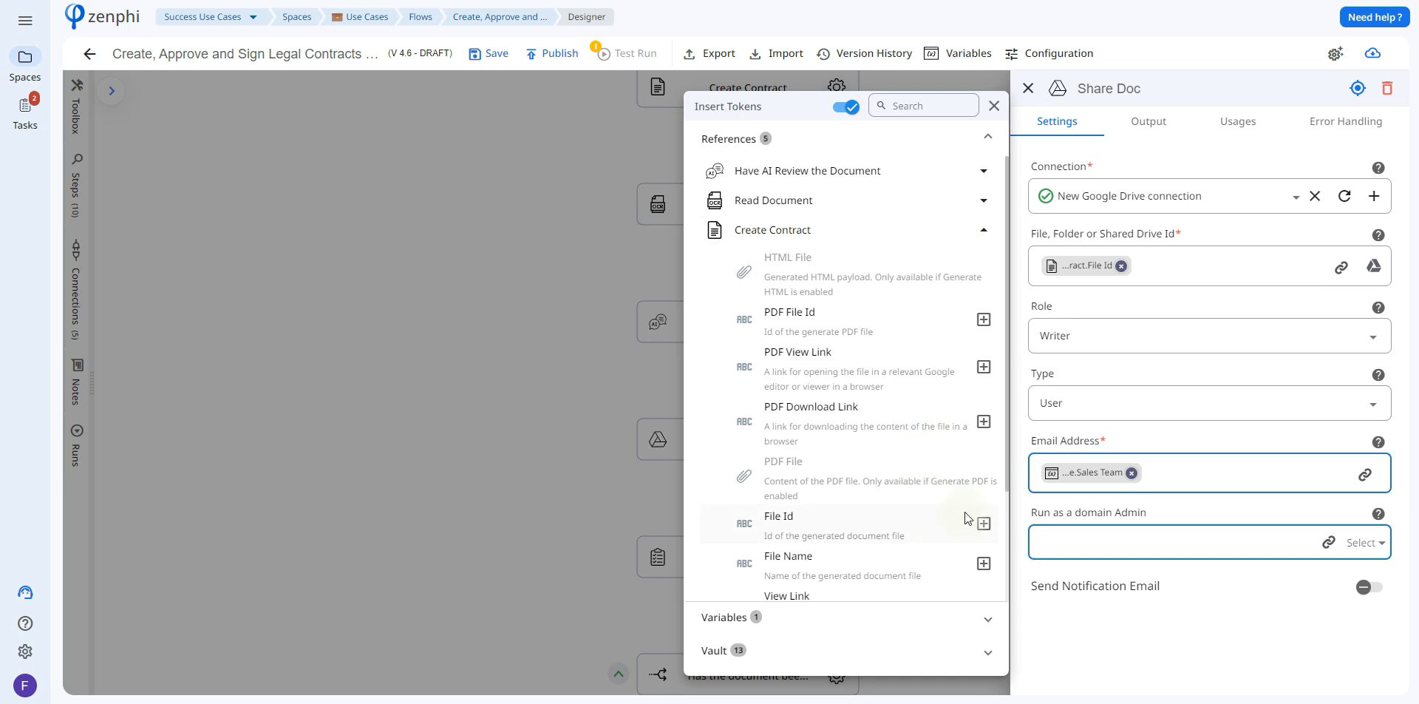
left_click(1143, 442)
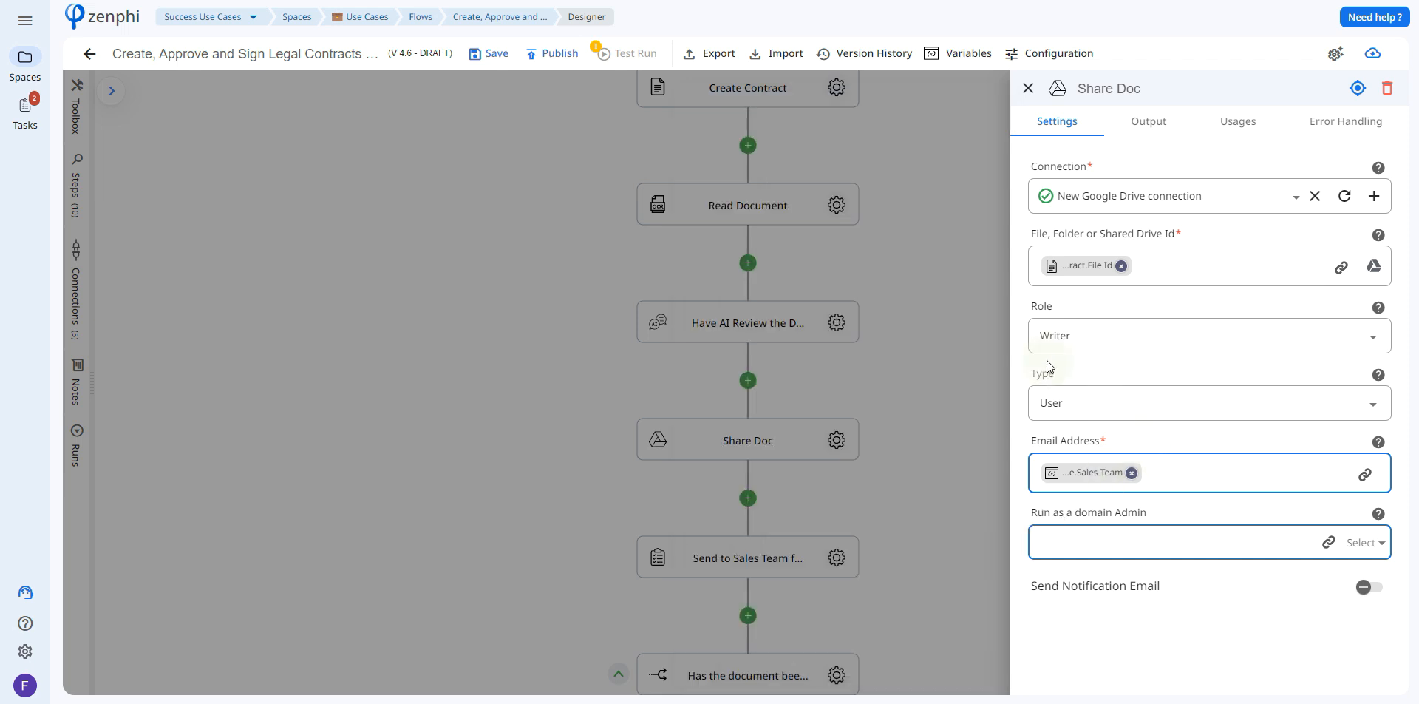
left_click(1055, 337)
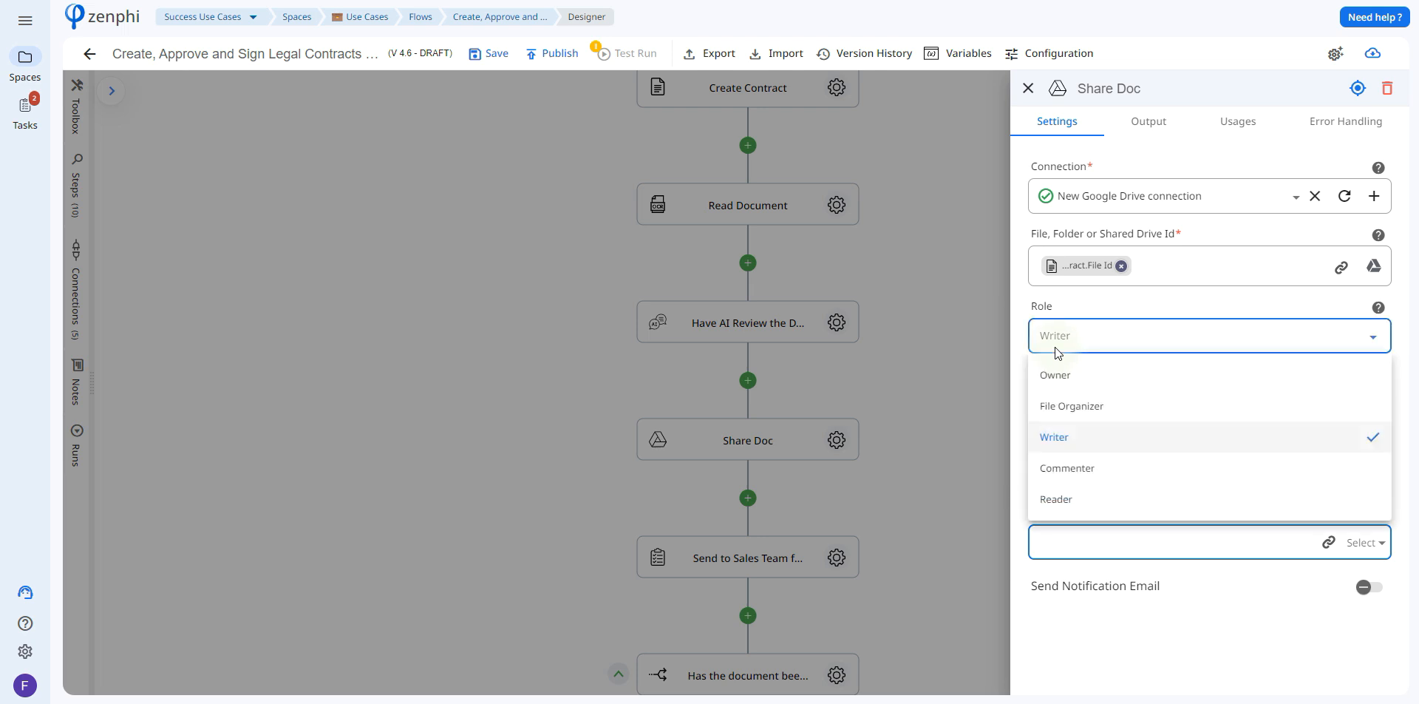
left_click(1054, 337)
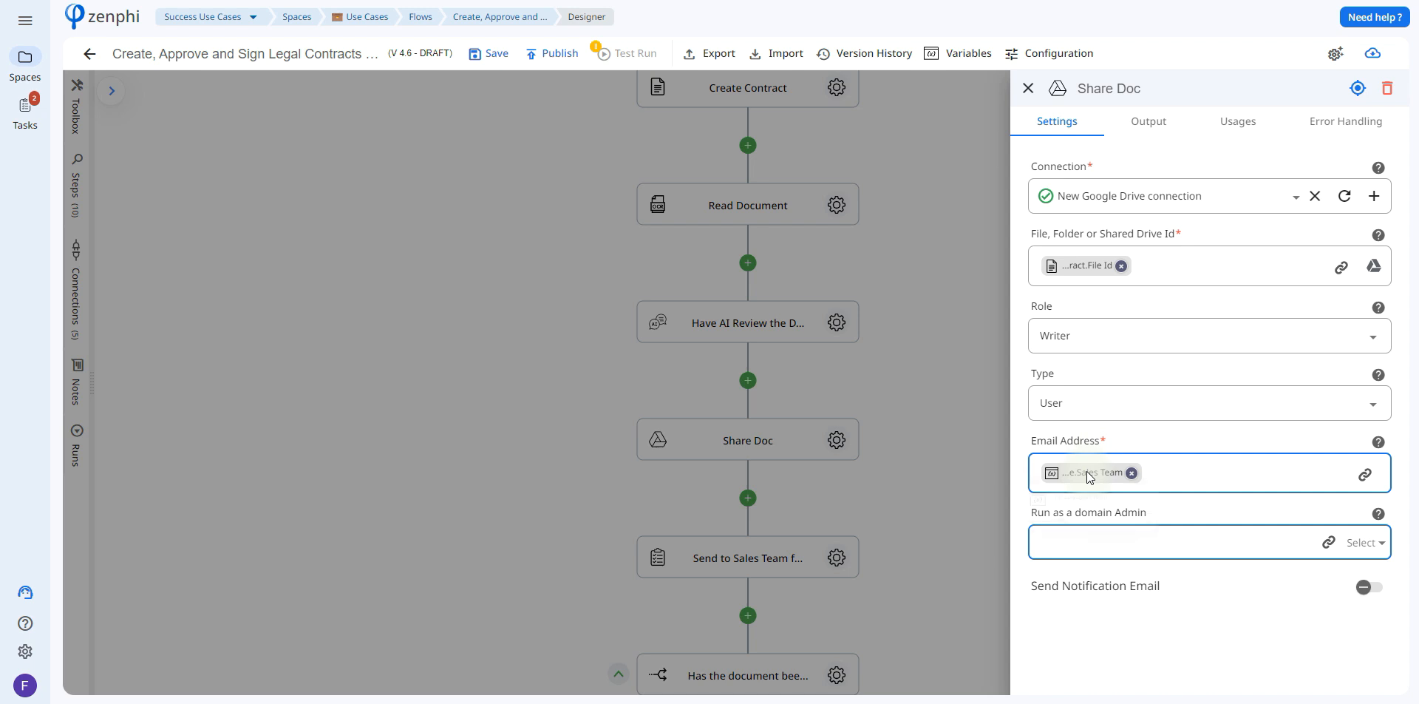
Inspect the Sales Team token used as the share's email address and the definition of the Sales Team flow variable.
mouse_move(1090, 477)
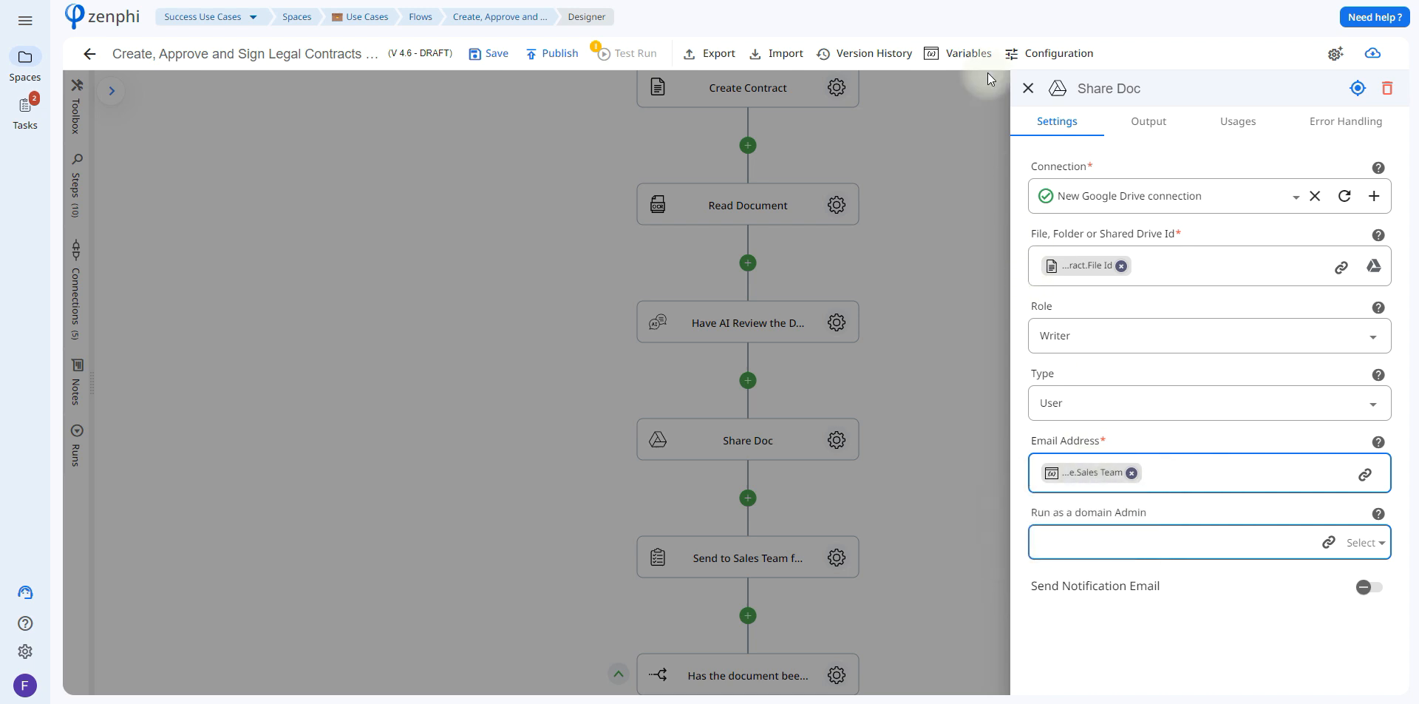
left_click(963, 52)
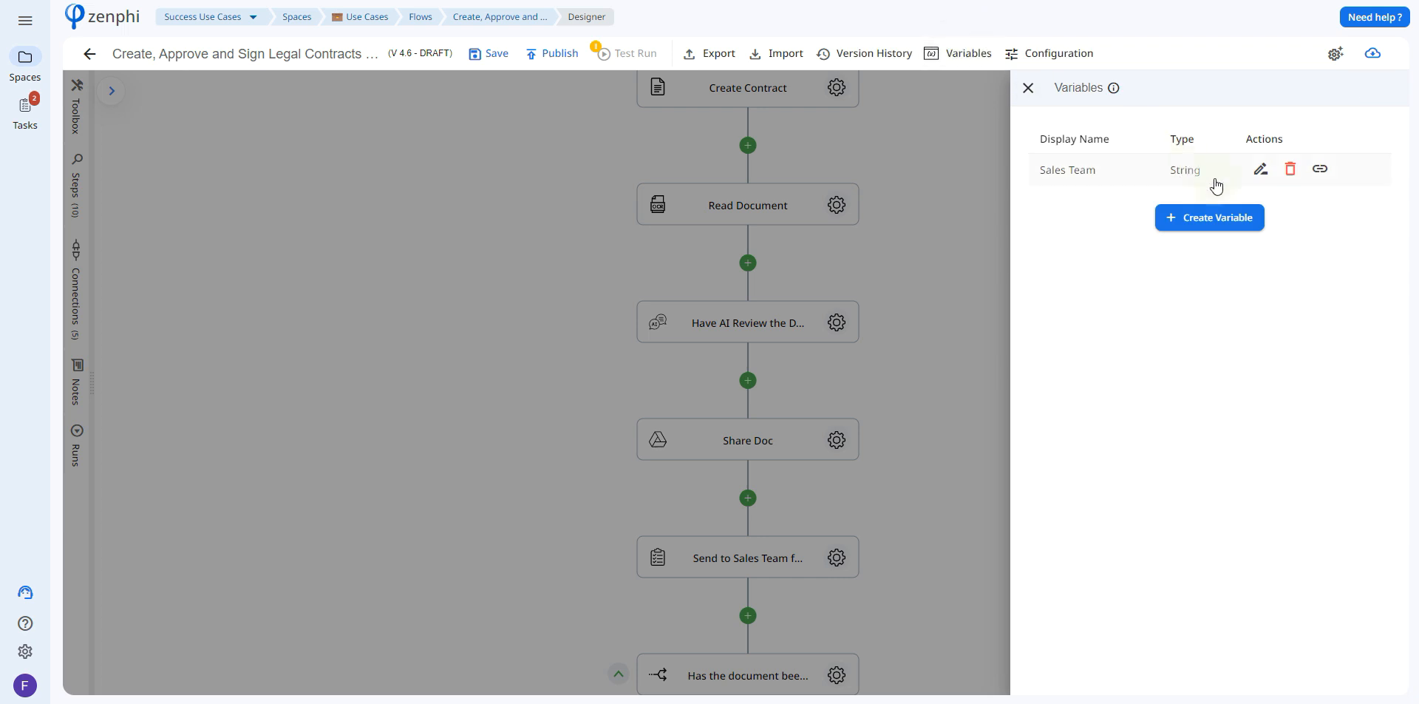
left_click(1261, 172)
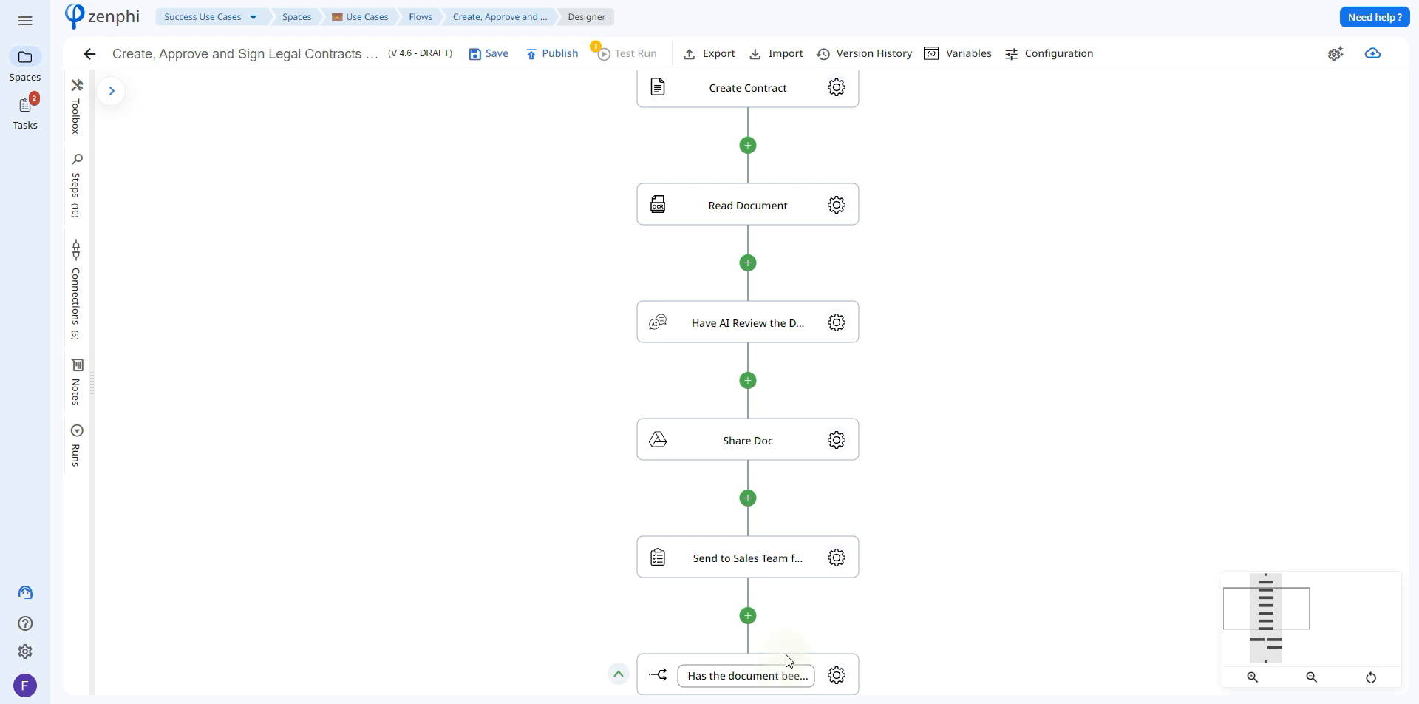
Review the Send to Sales Team for Approval step's task details, outcomes, assignee, email content, attachments, expiry and reminder settings.
left_click(837, 575)
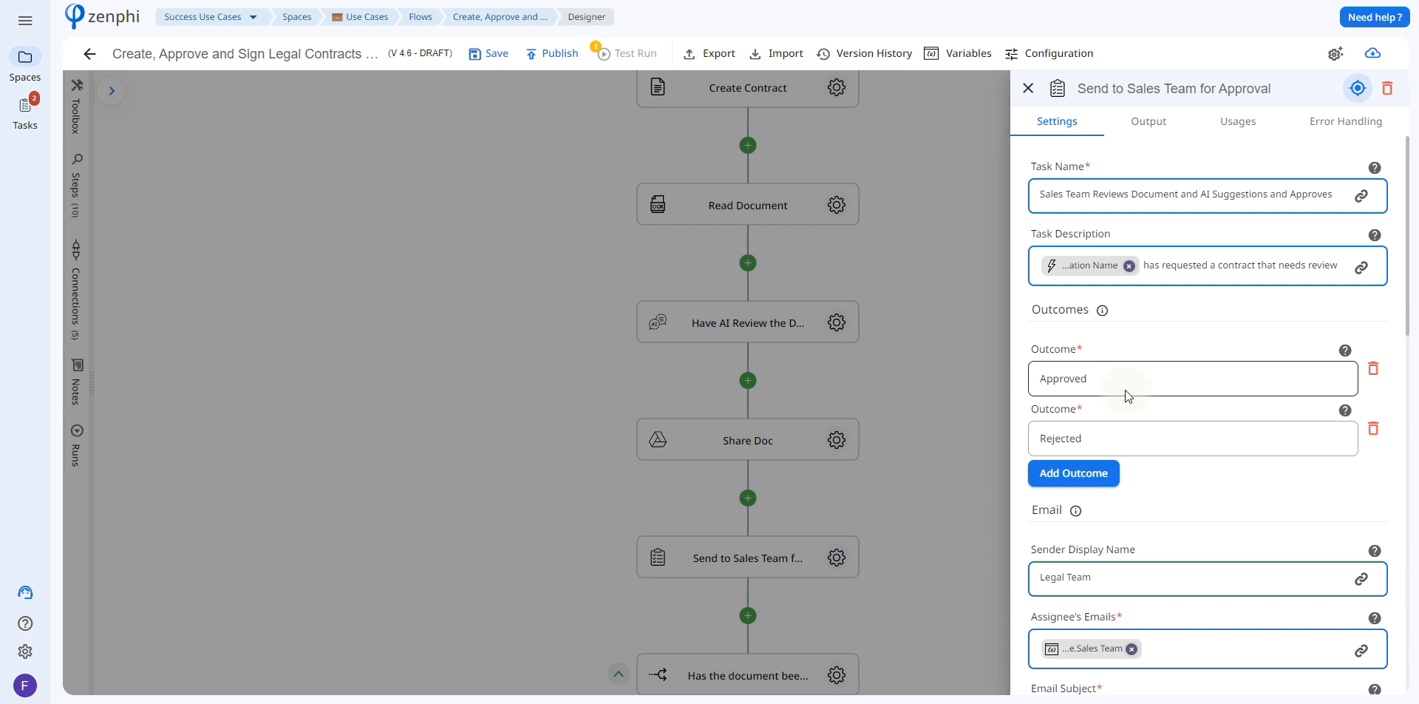
left_click_drag(1410, 328, 1404, 474)
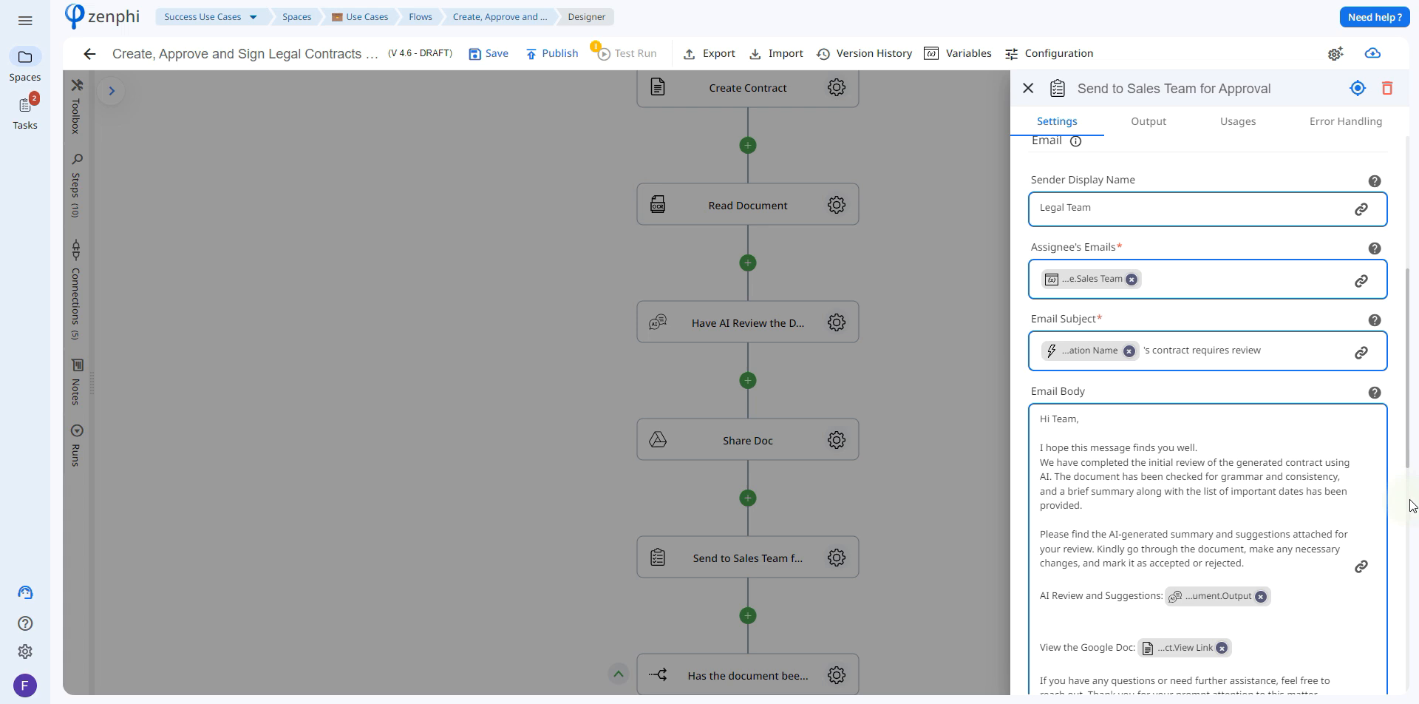
left_click_drag(1412, 457, 1412, 508)
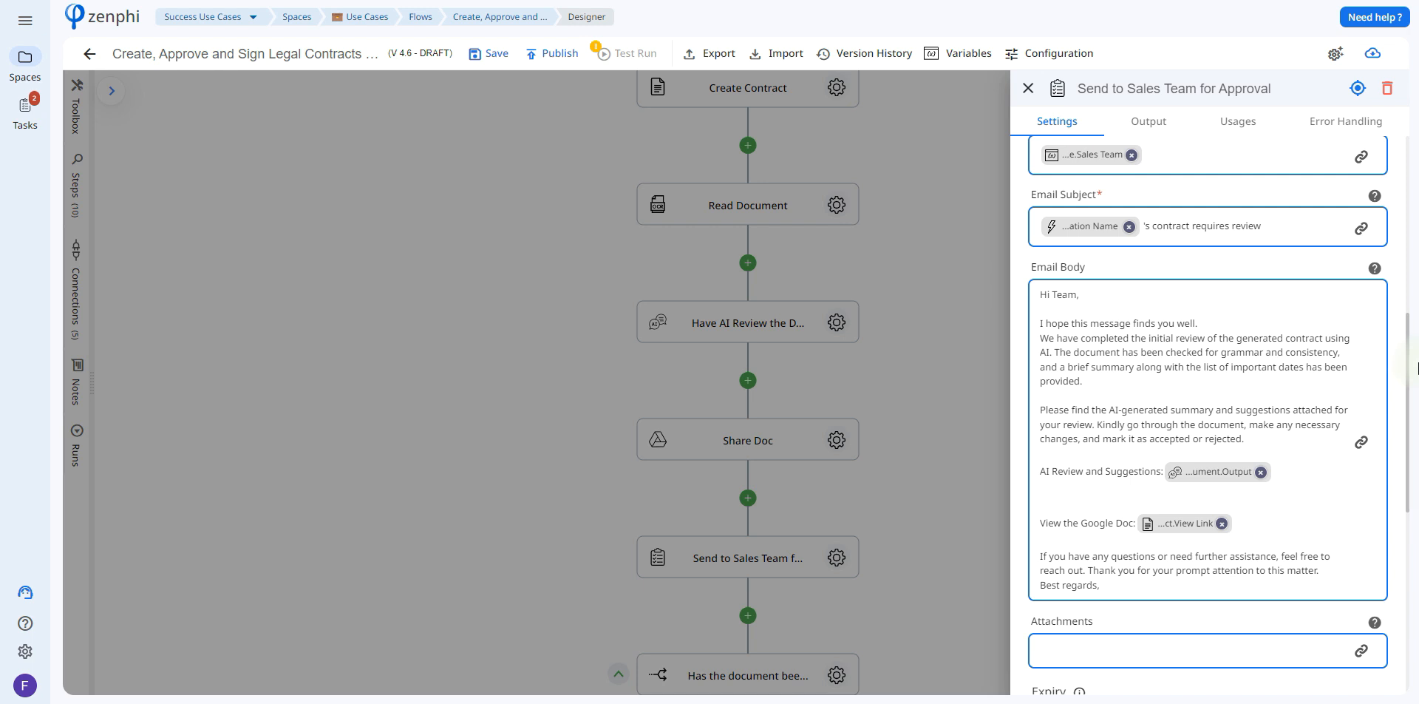
left_click_drag(1412, 362, 1417, 436)
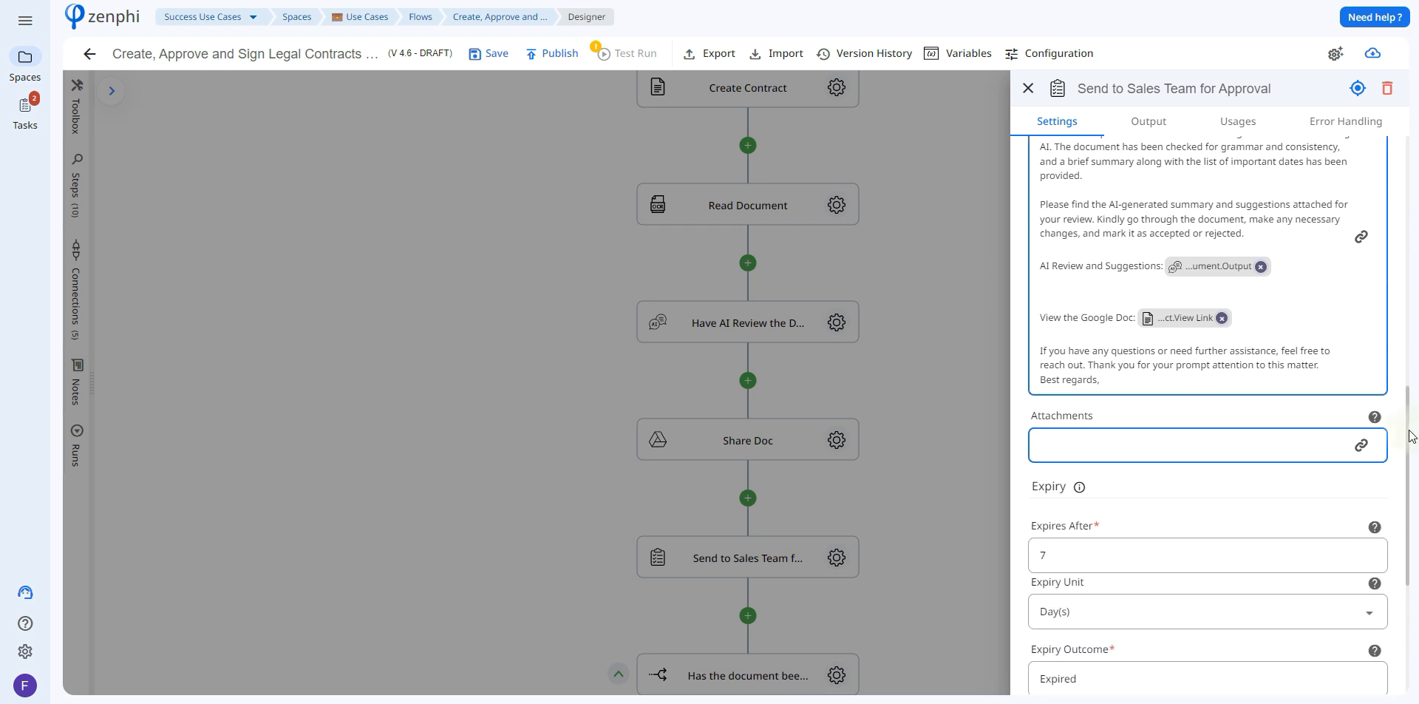
left_click_drag(1412, 438, 1413, 501)
scroll(1304, 396, "up", 1)
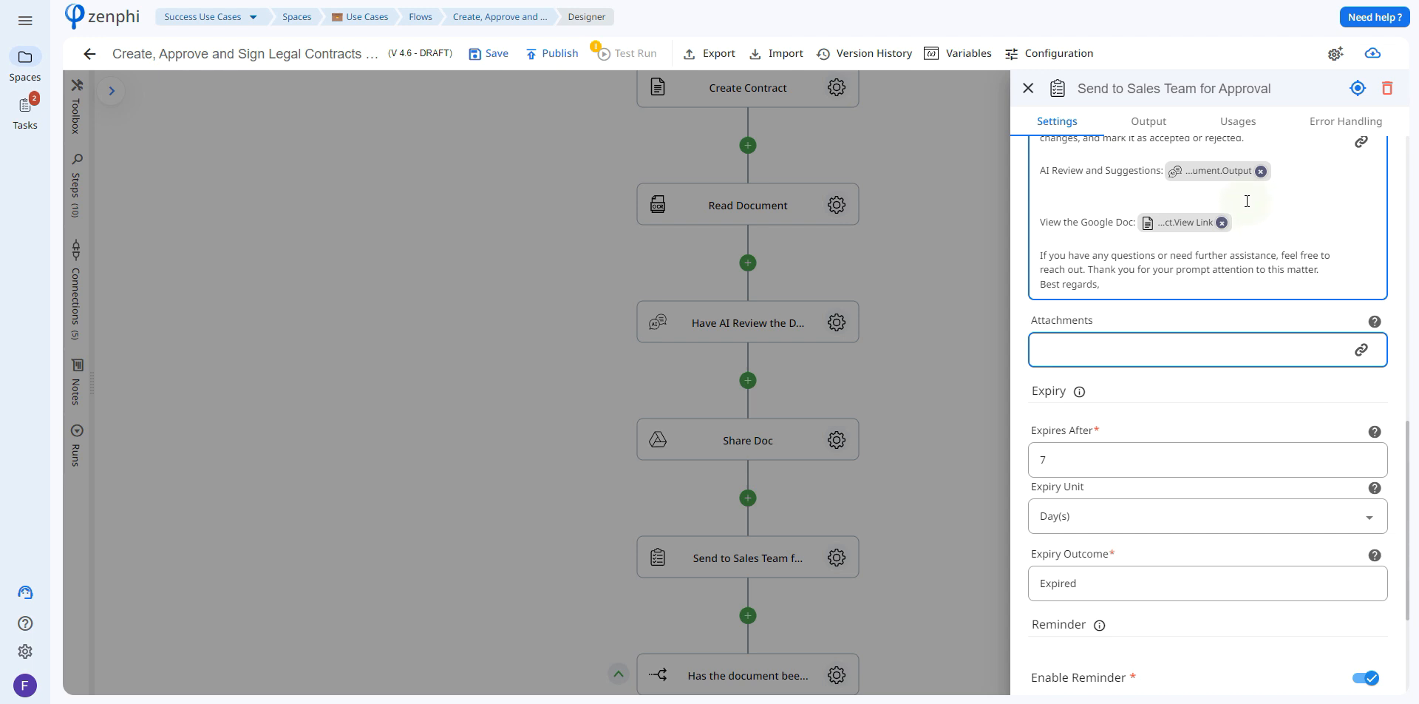
key("Escape")
Inspect the filter clause behind the condition that checks whether the document has been accepted.
left_click_drag(1099, 387, 1111, 260)
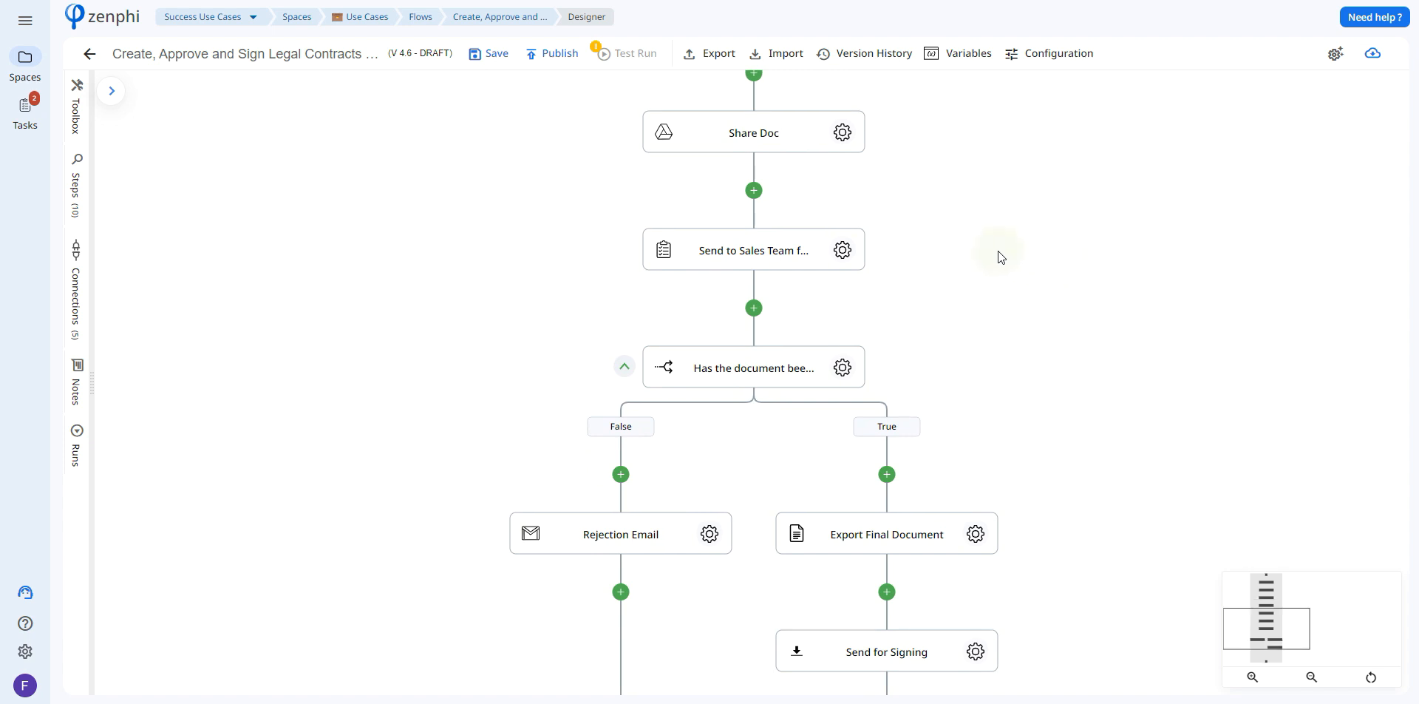
left_click(843, 367)
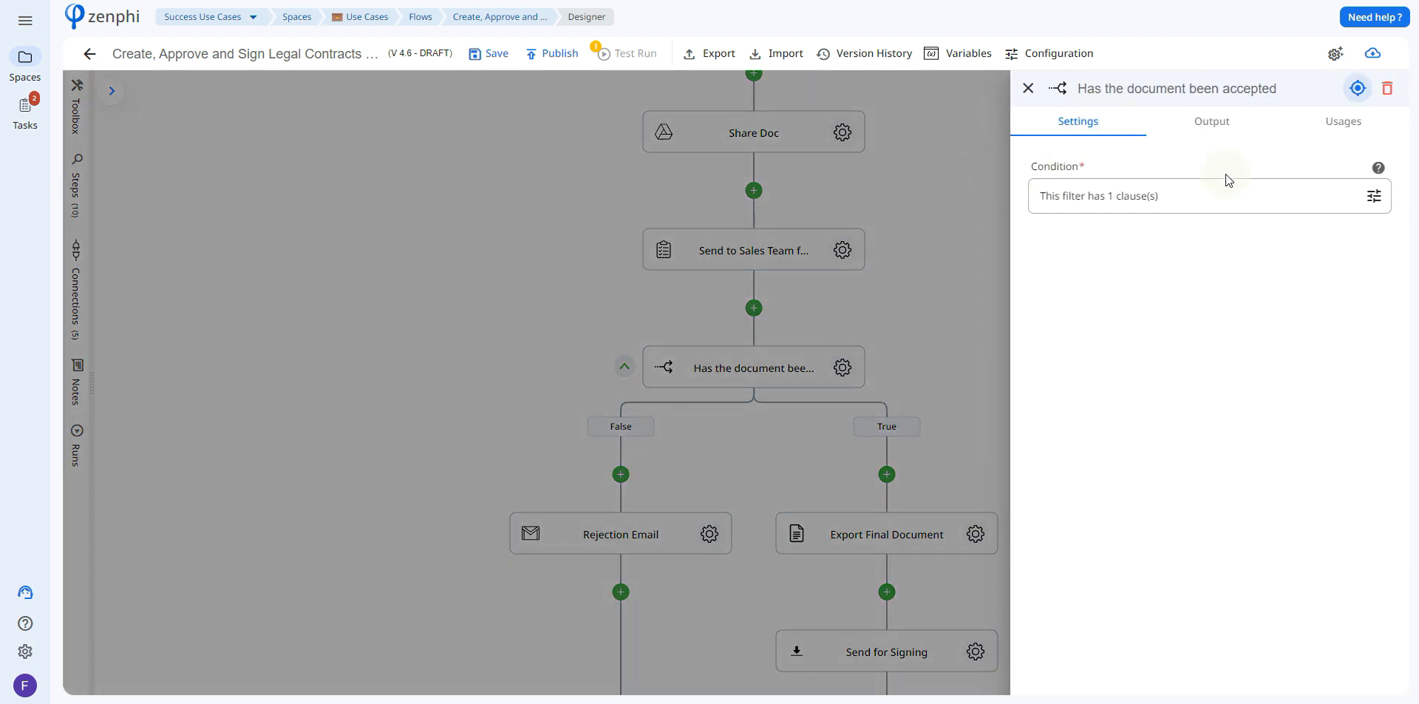
left_click(1373, 213)
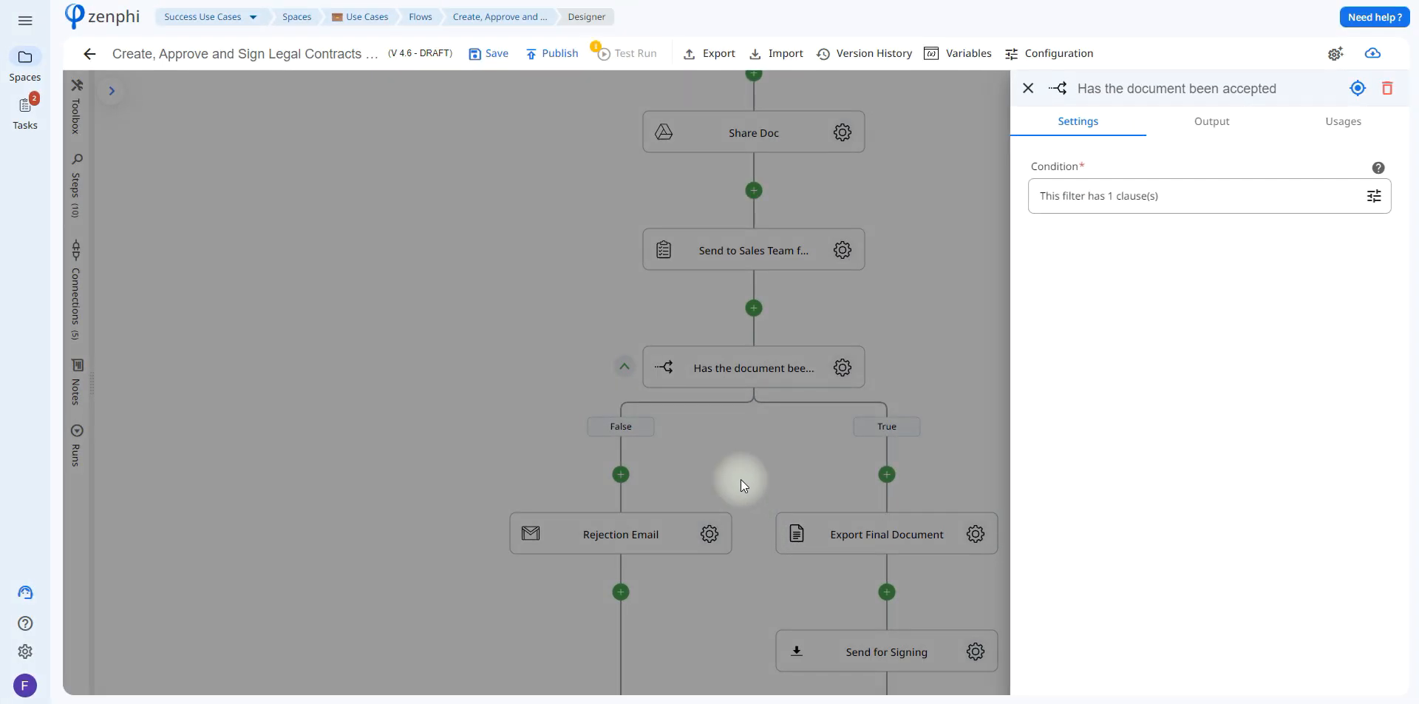
left_click(741, 479)
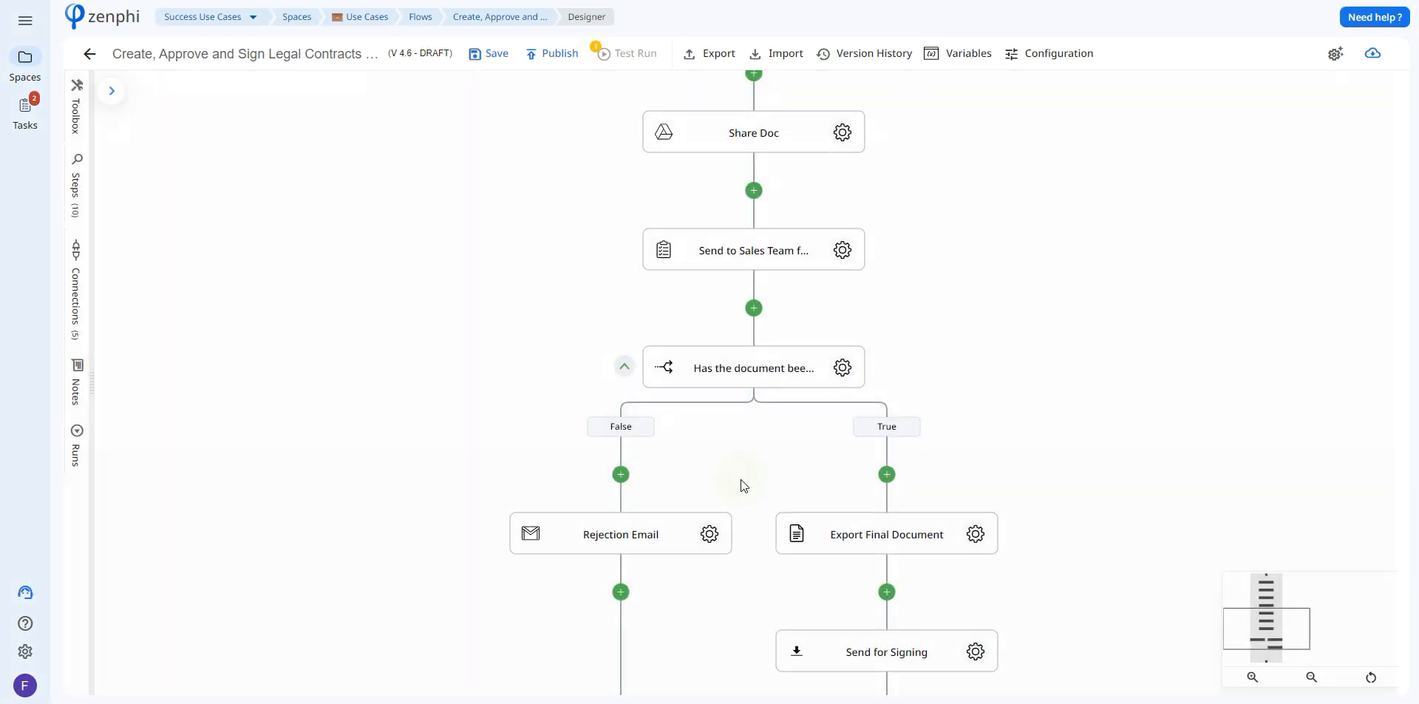
Review the Rejection Email step's recipient token, sender display name, subject, format and body text.
left_click(710, 533)
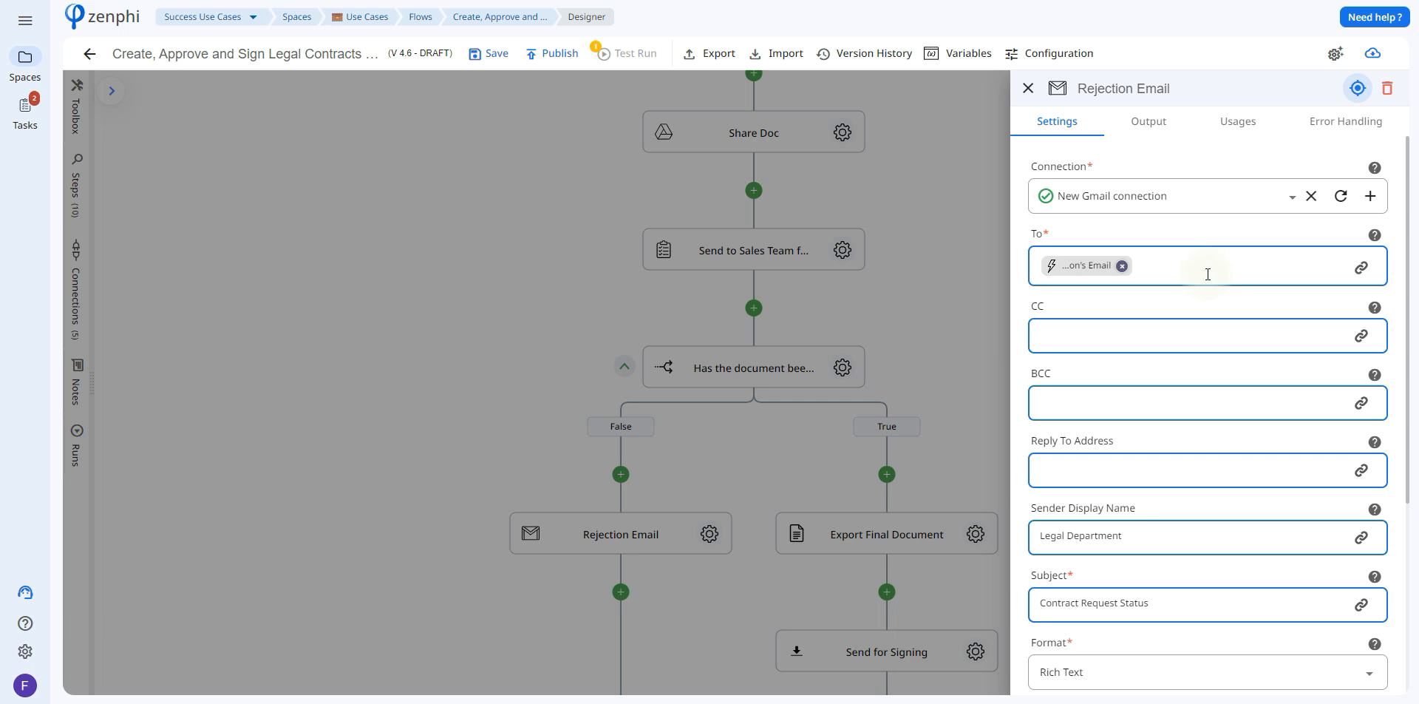
mouse_move(1087, 264)
scroll(1416, 355, "down", 1)
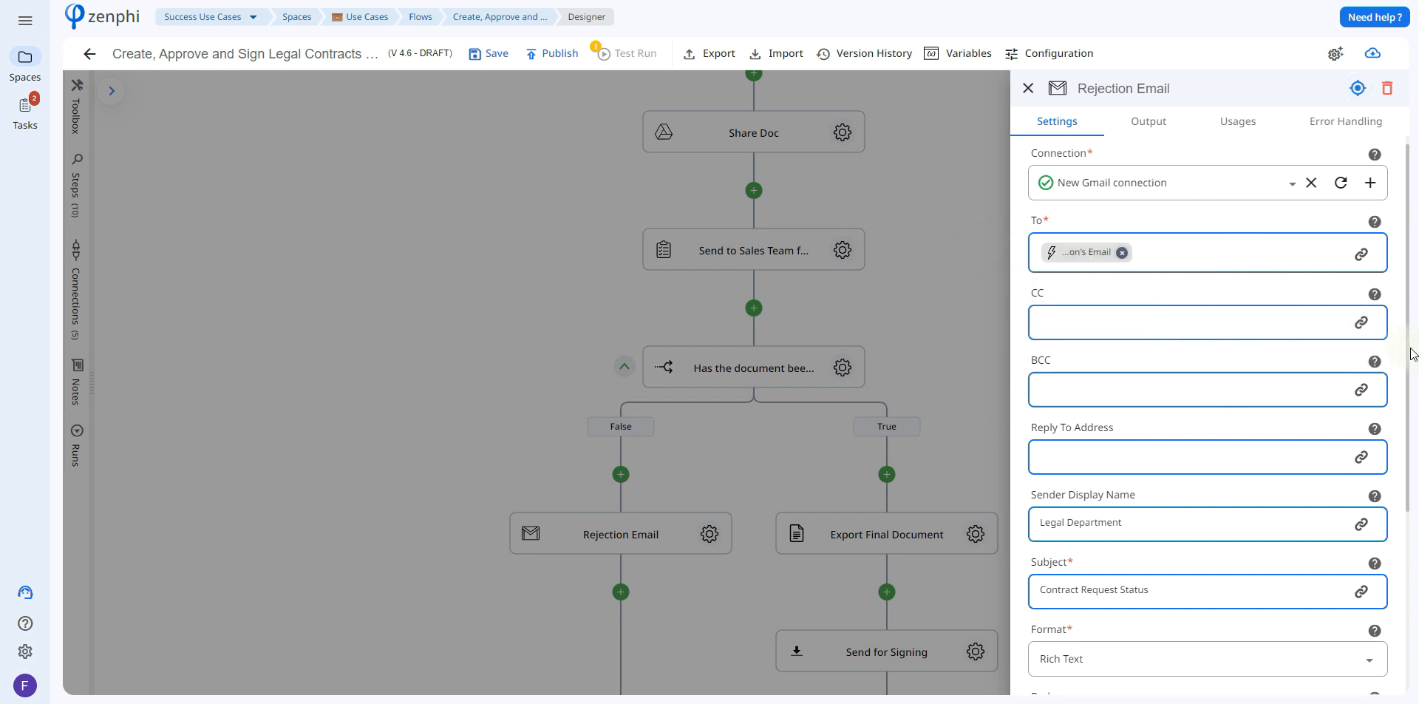
scroll(1416, 377, "down", 2)
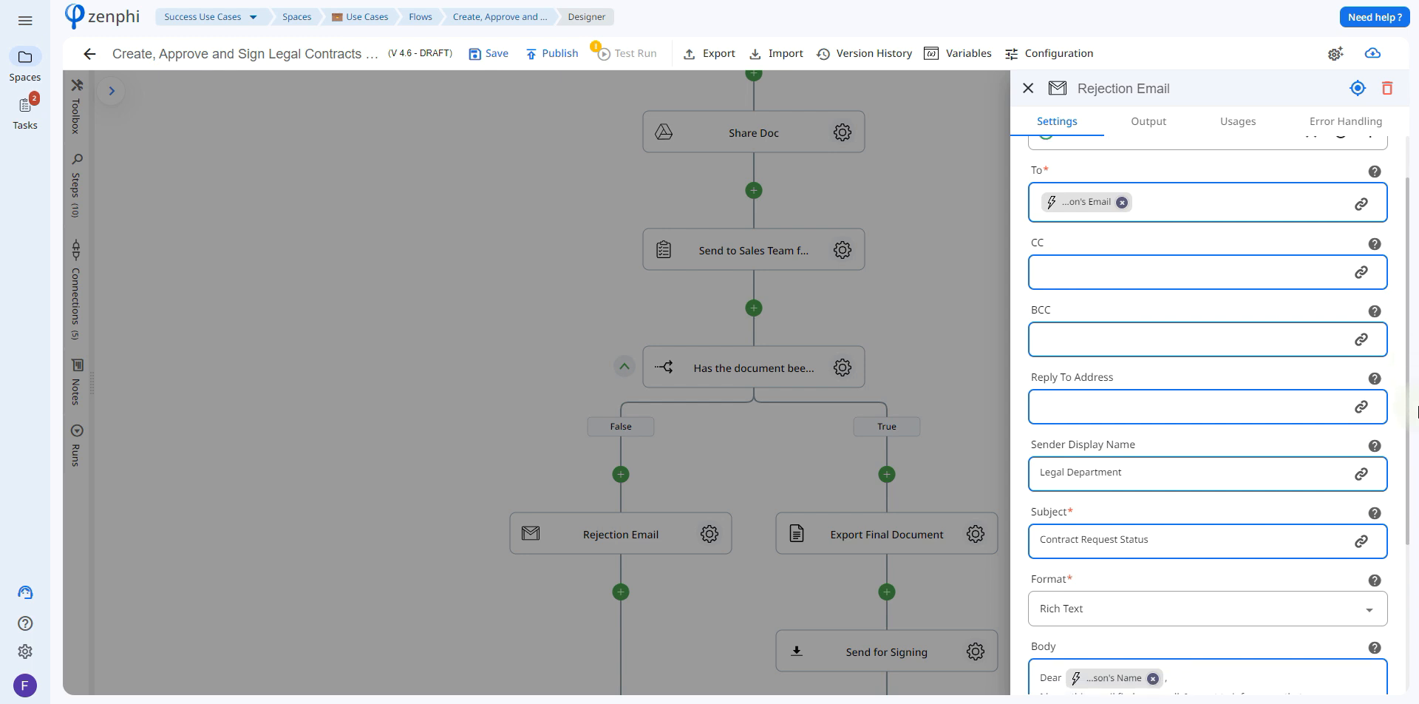
scroll(1416, 444, "down", 1)
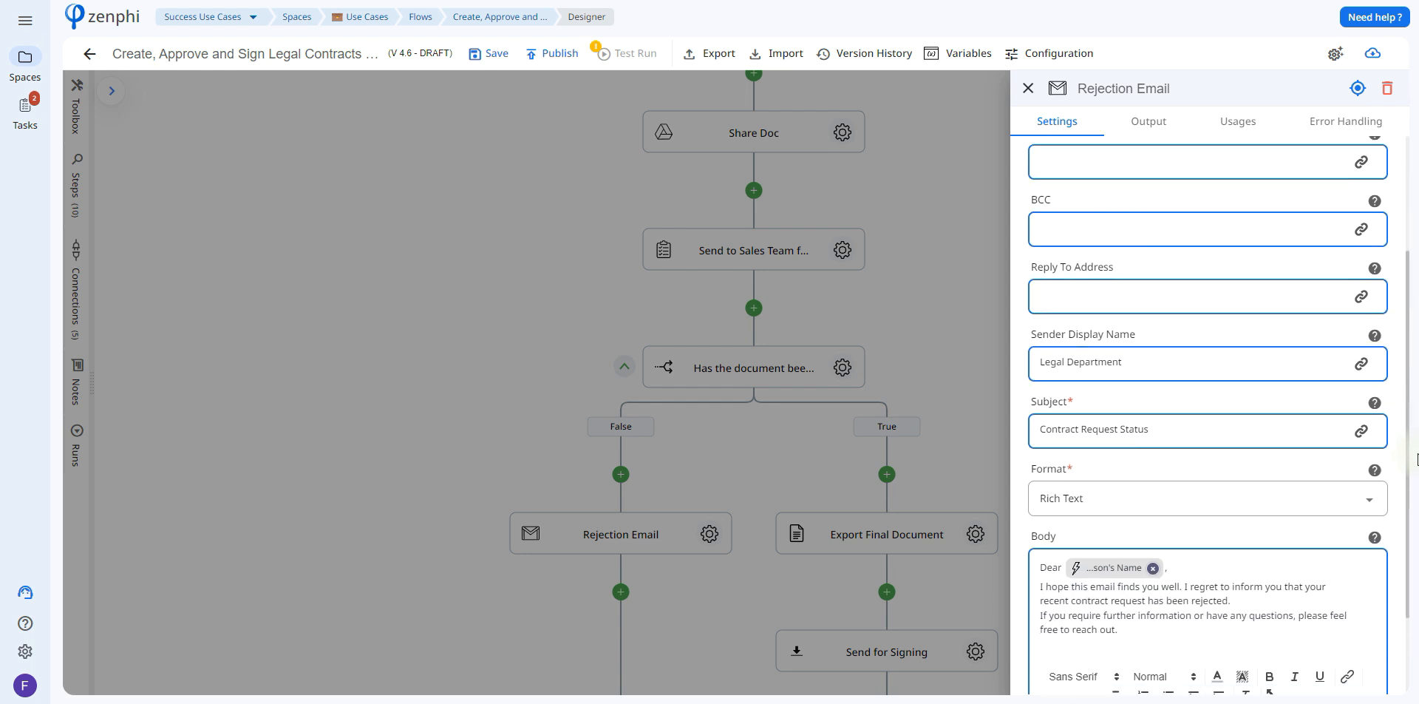
scroll(1416, 460, "down", 2)
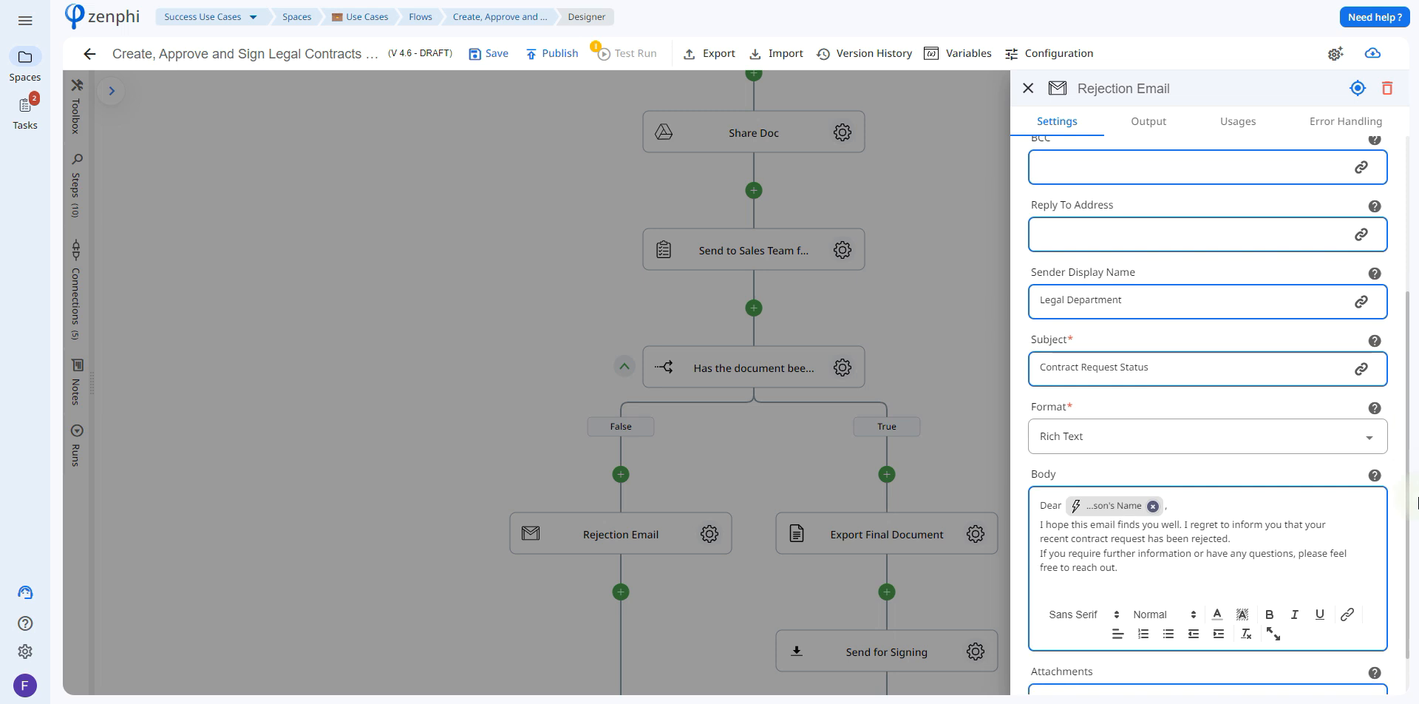
left_click(909, 399)
Review the Export Final Document step's file ID, output folder, output file name and available export types.
left_click_drag(1097, 460, 1052, 366)
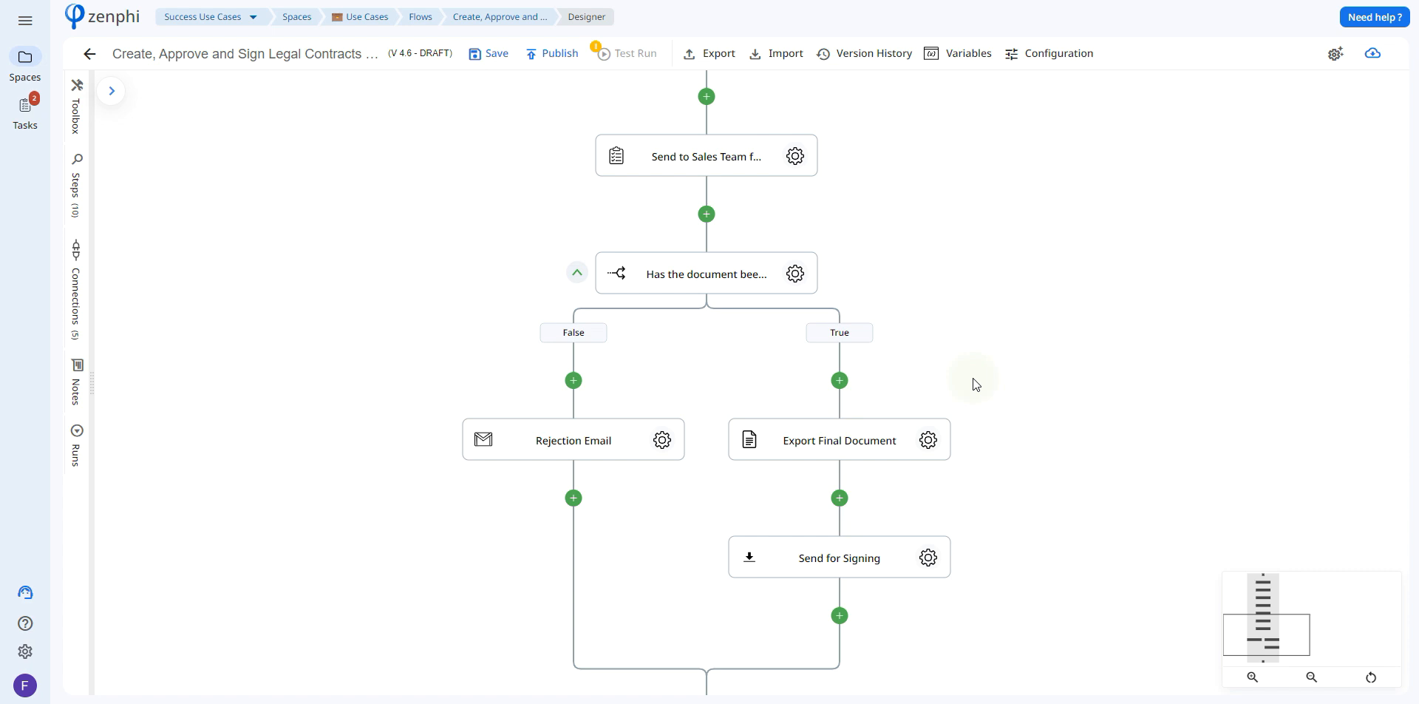
left_click(936, 439)
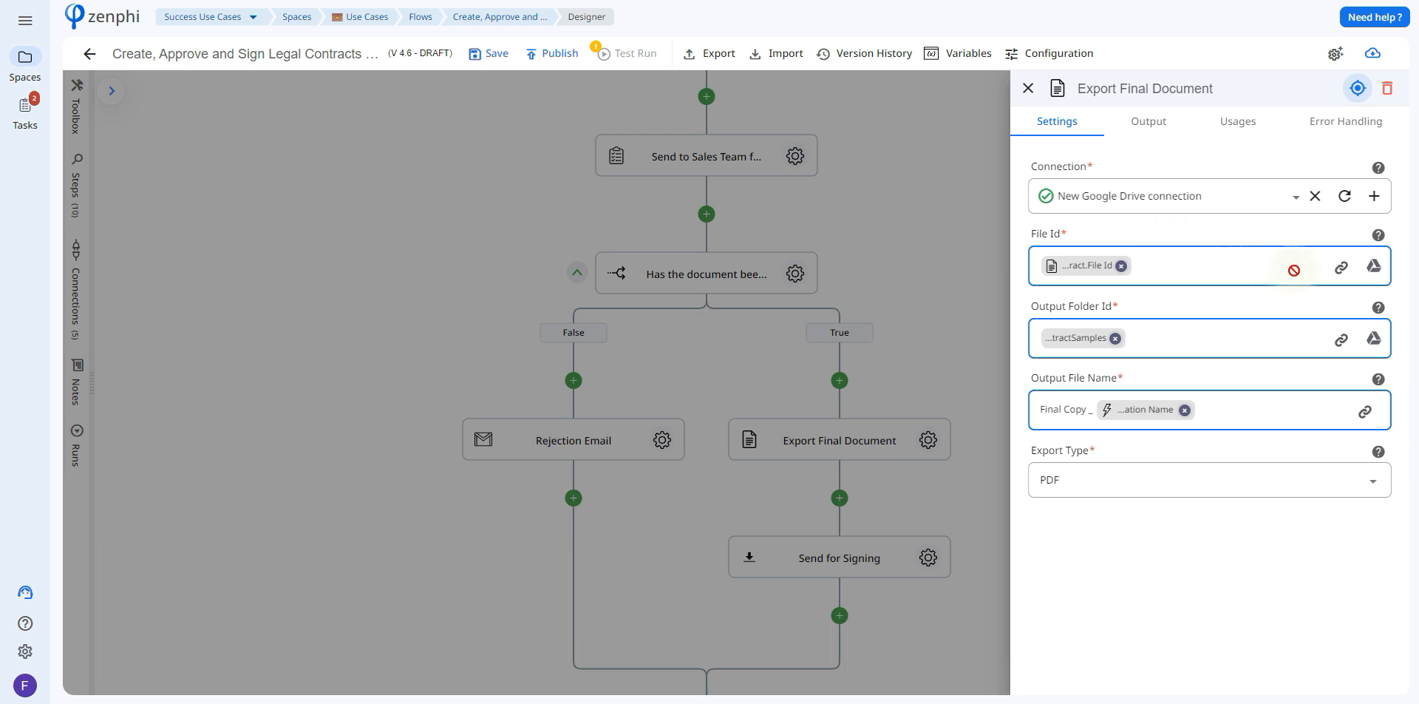
left_click(1341, 280)
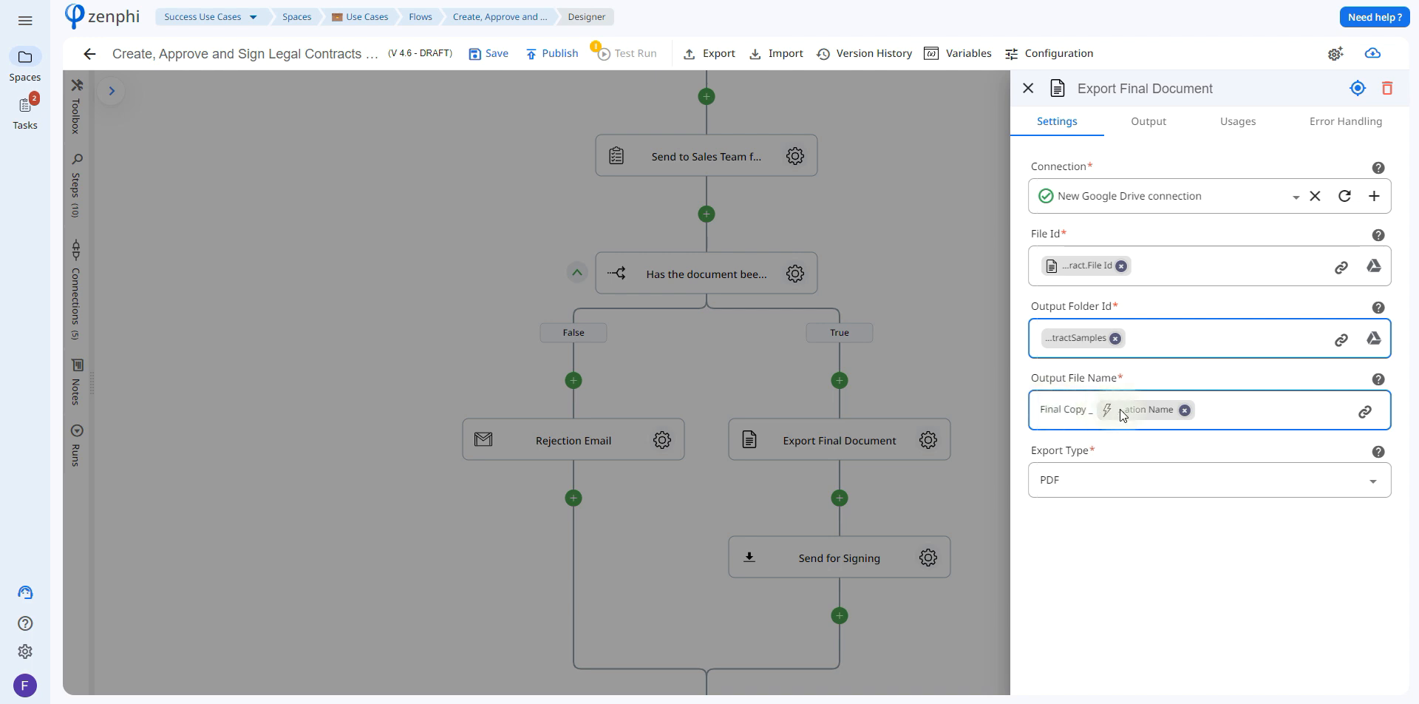
mouse_move(1120, 411)
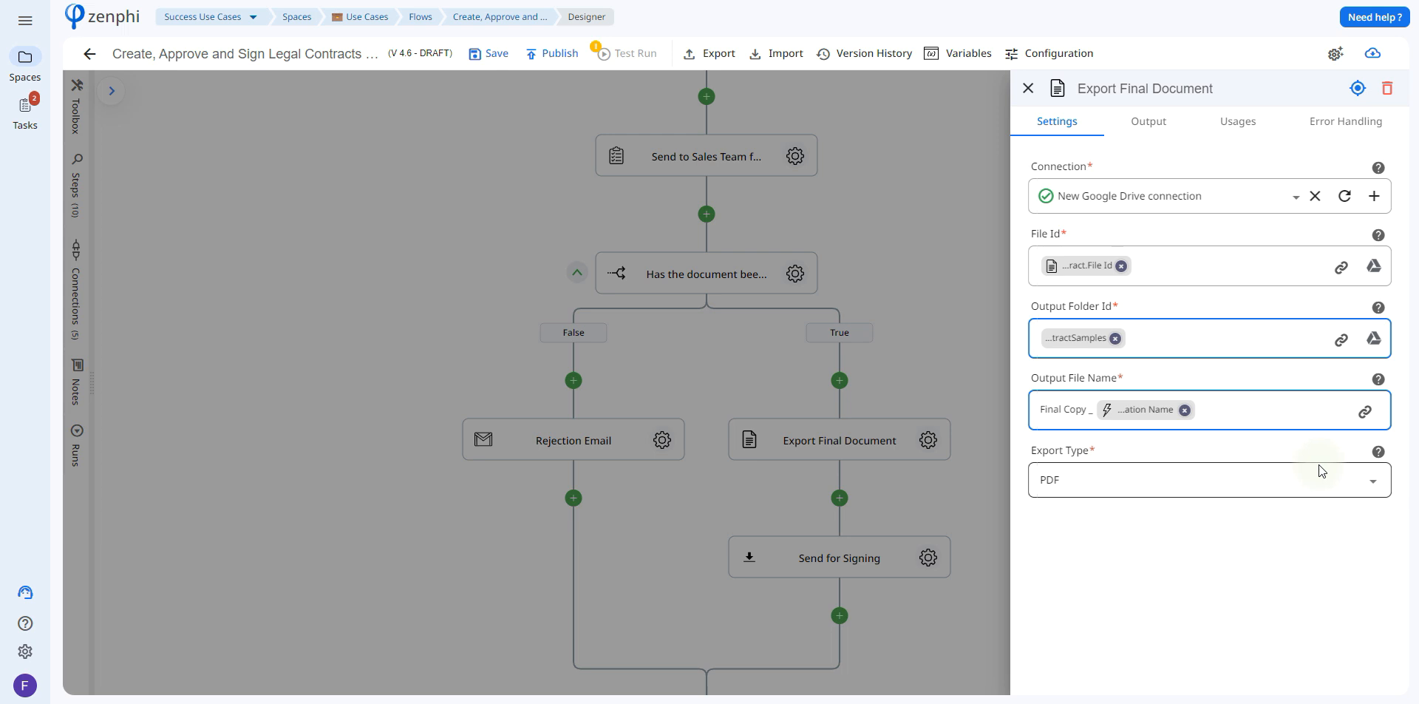
left_click(1274, 485)
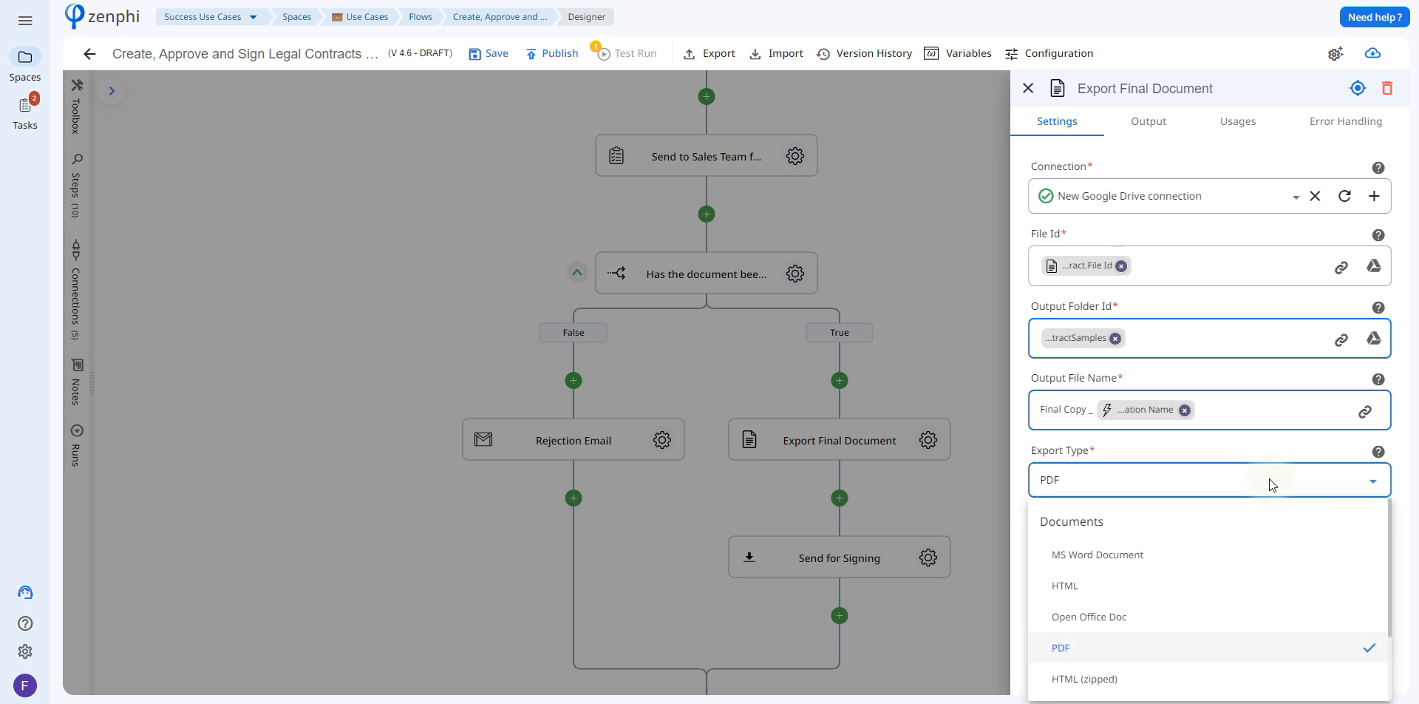
left_click(1270, 479)
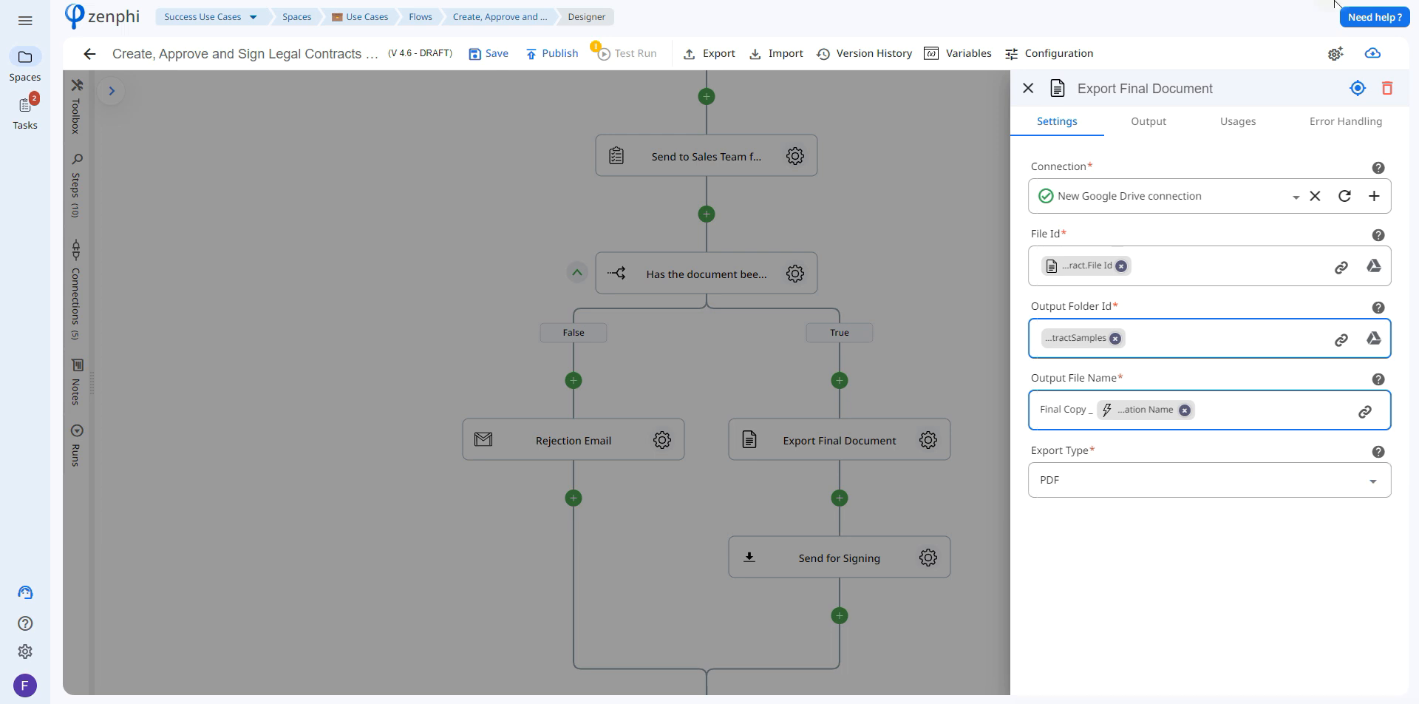
left_click(1028, 88)
Review the Send for Signing step's document token, suggested document tokens, email subject and email message.
scroll(1156, 485, "down", 1)
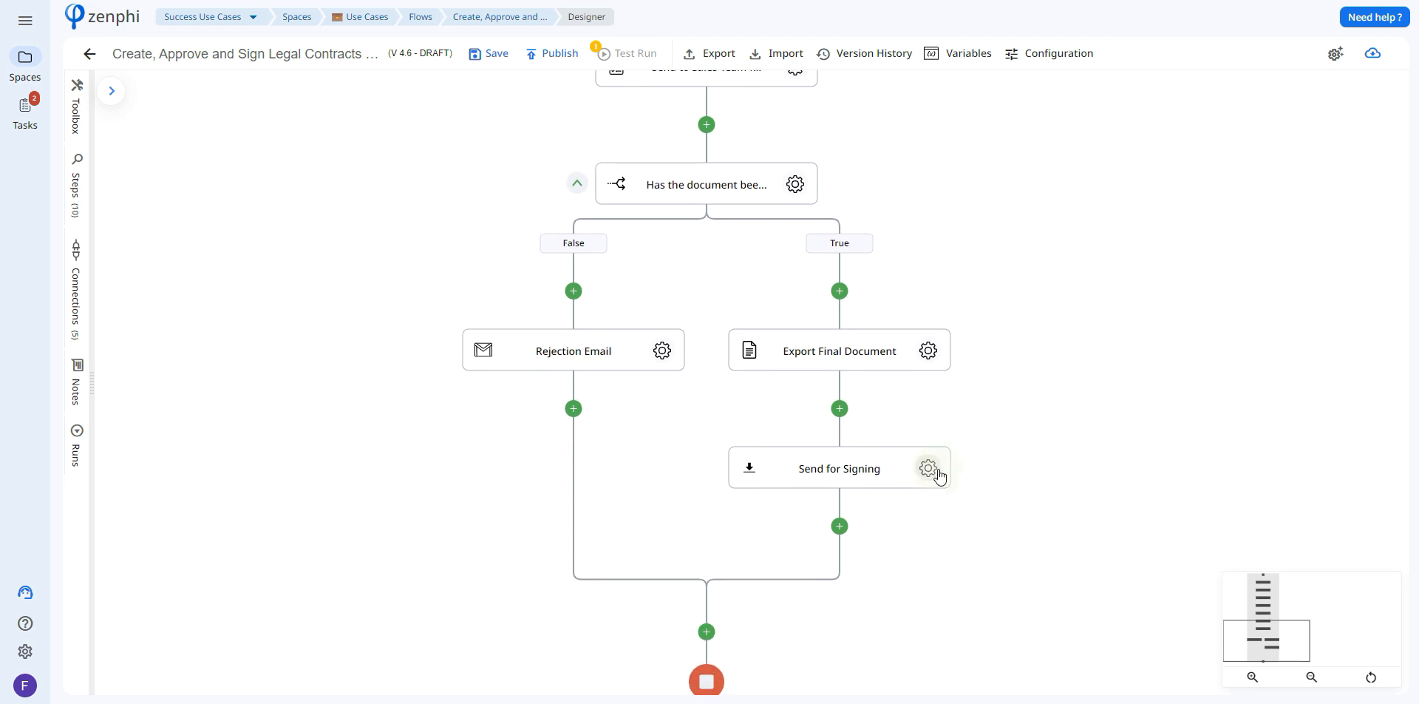
left_click(942, 469)
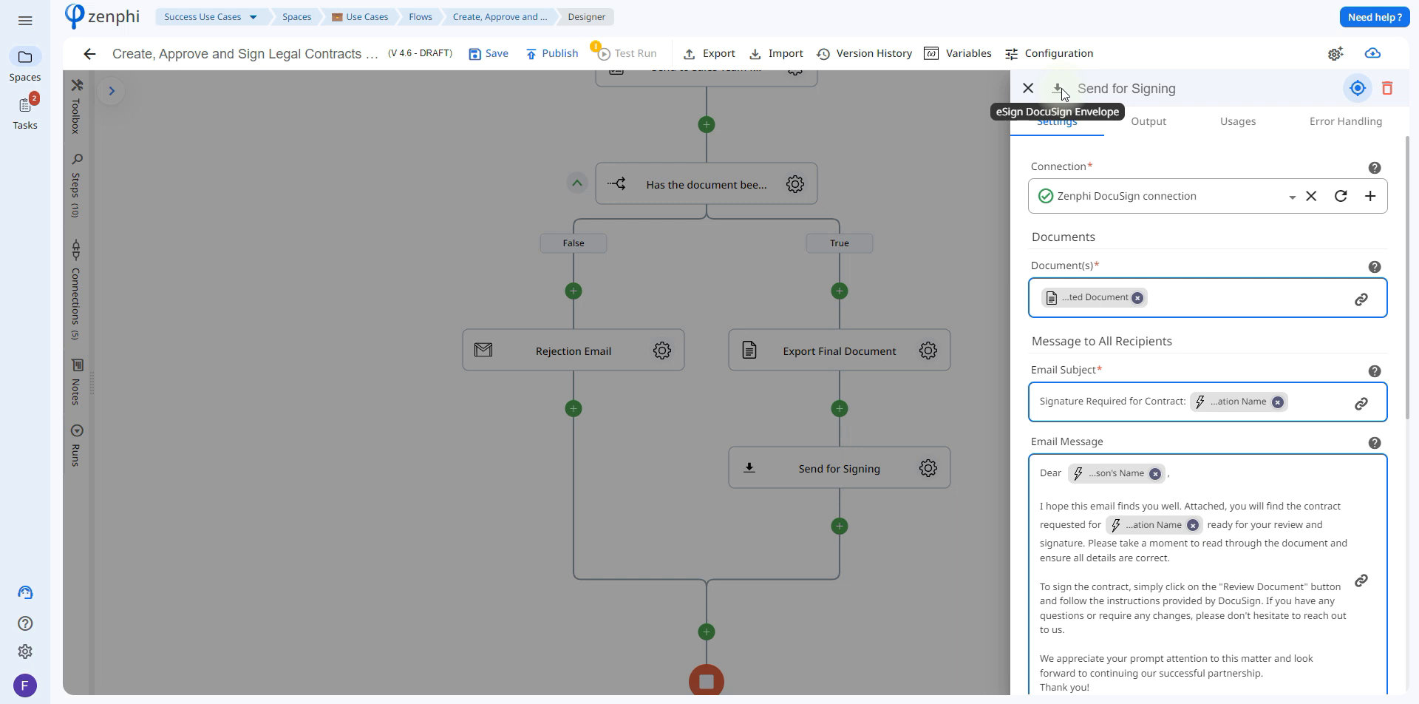
left_click(1361, 298)
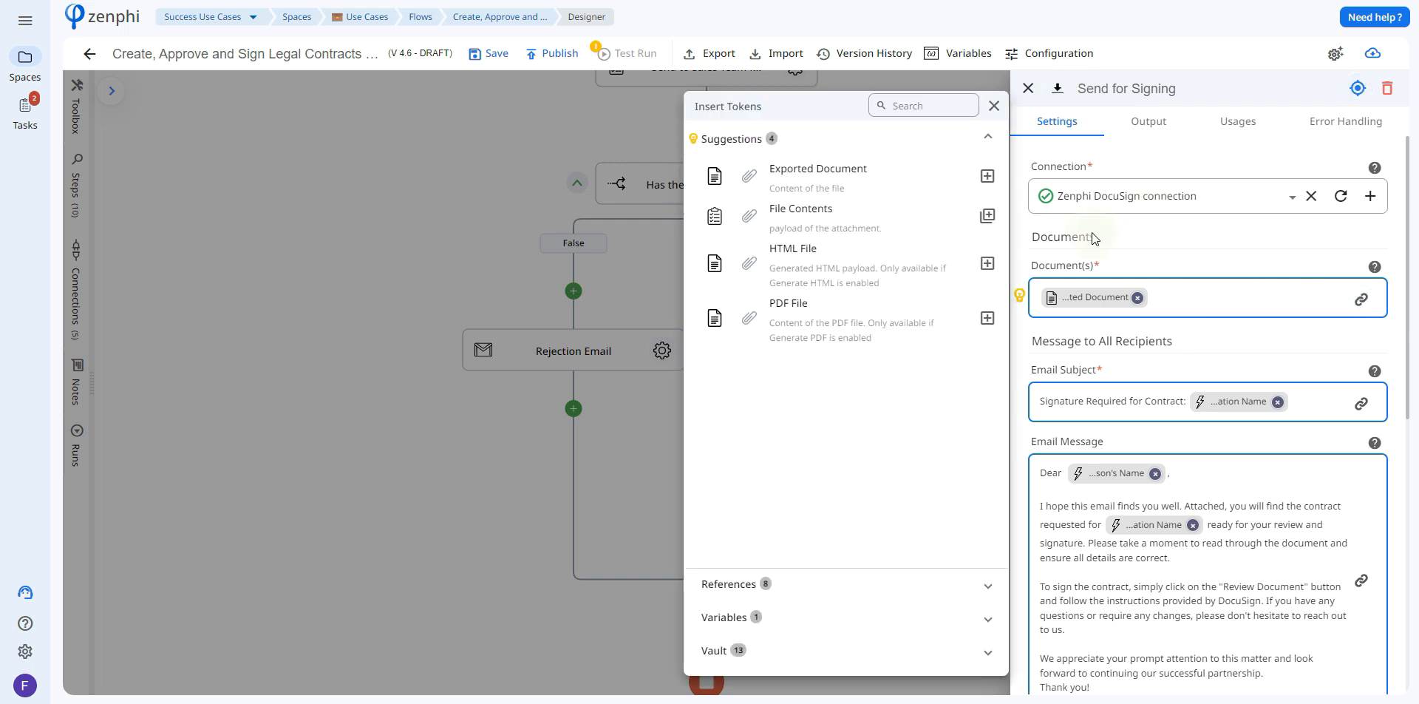
left_click(1169, 315)
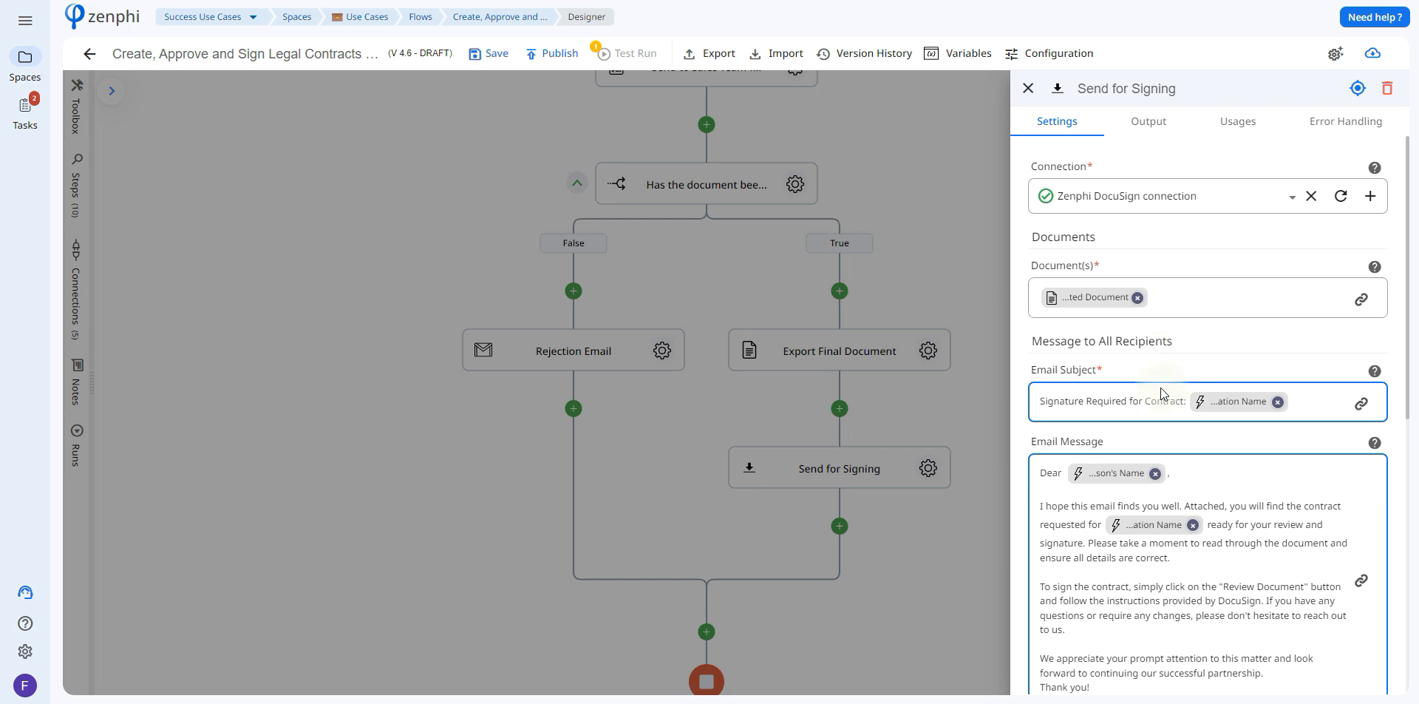
left_click_drag(1408, 420, 1415, 555)
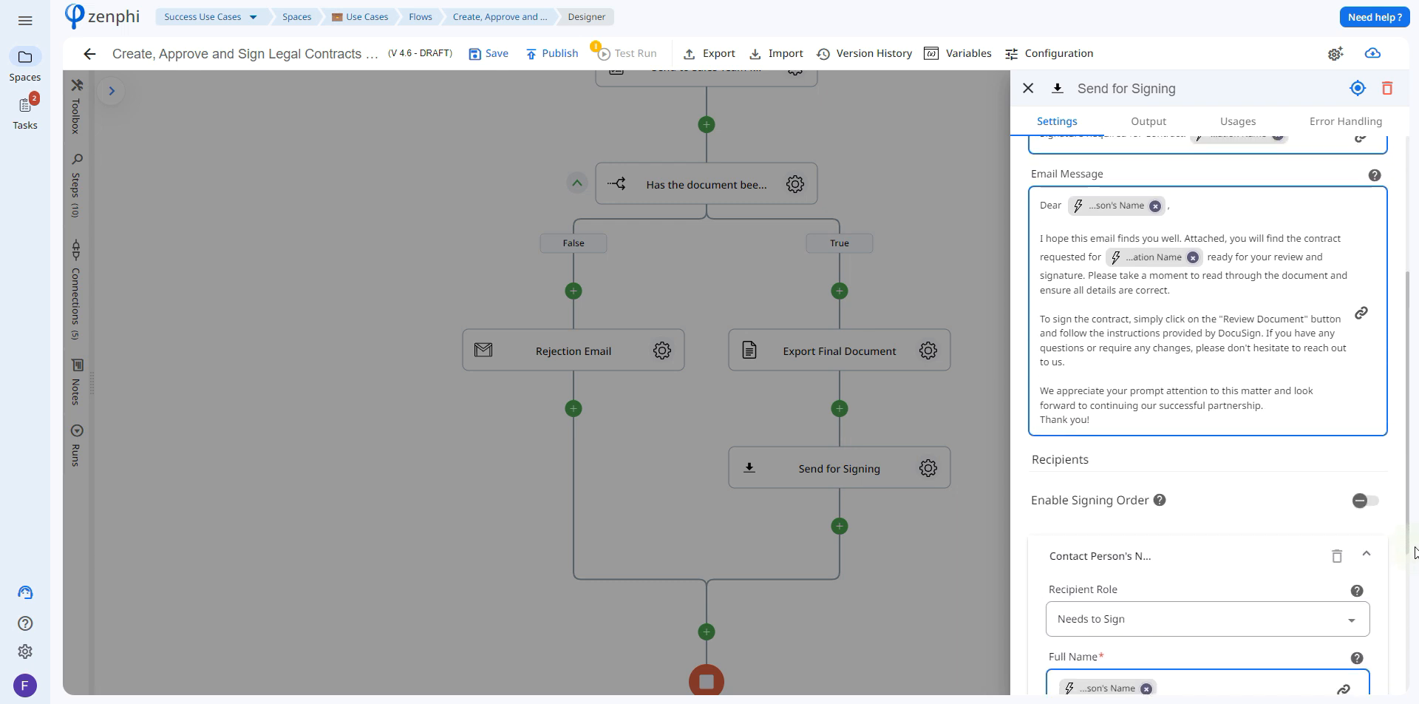
Inspect the signing recipient's available roles and the reference tokens offered for the Full Name.
scroll(1219, 443, "down", 2)
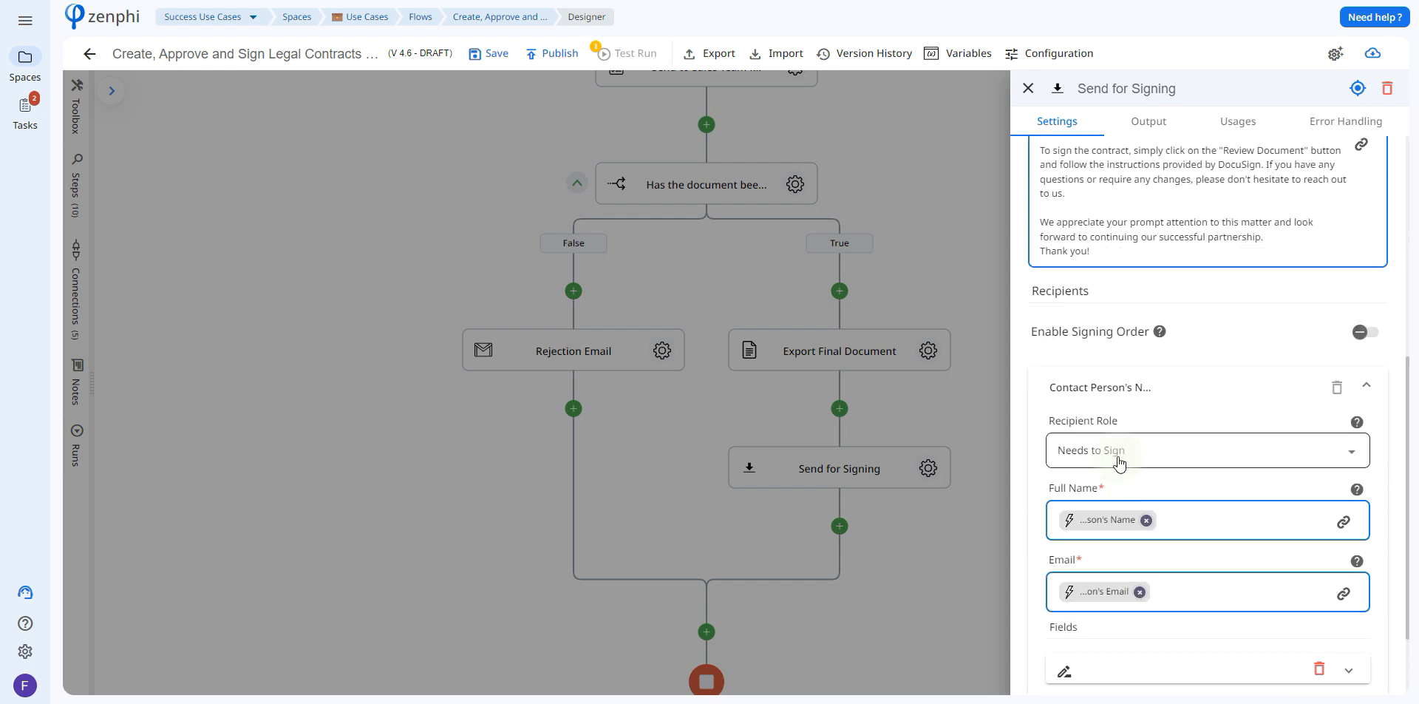
left_click(1119, 462)
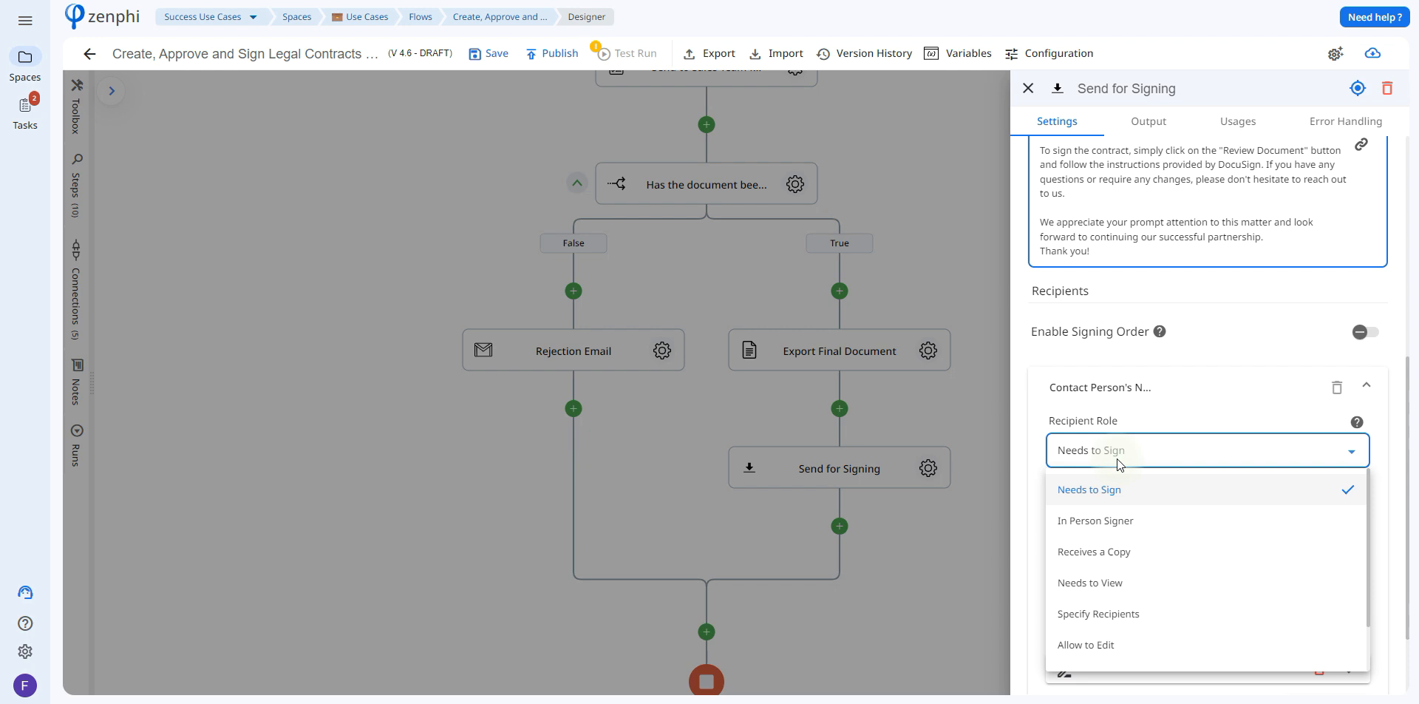
left_click(1117, 458)
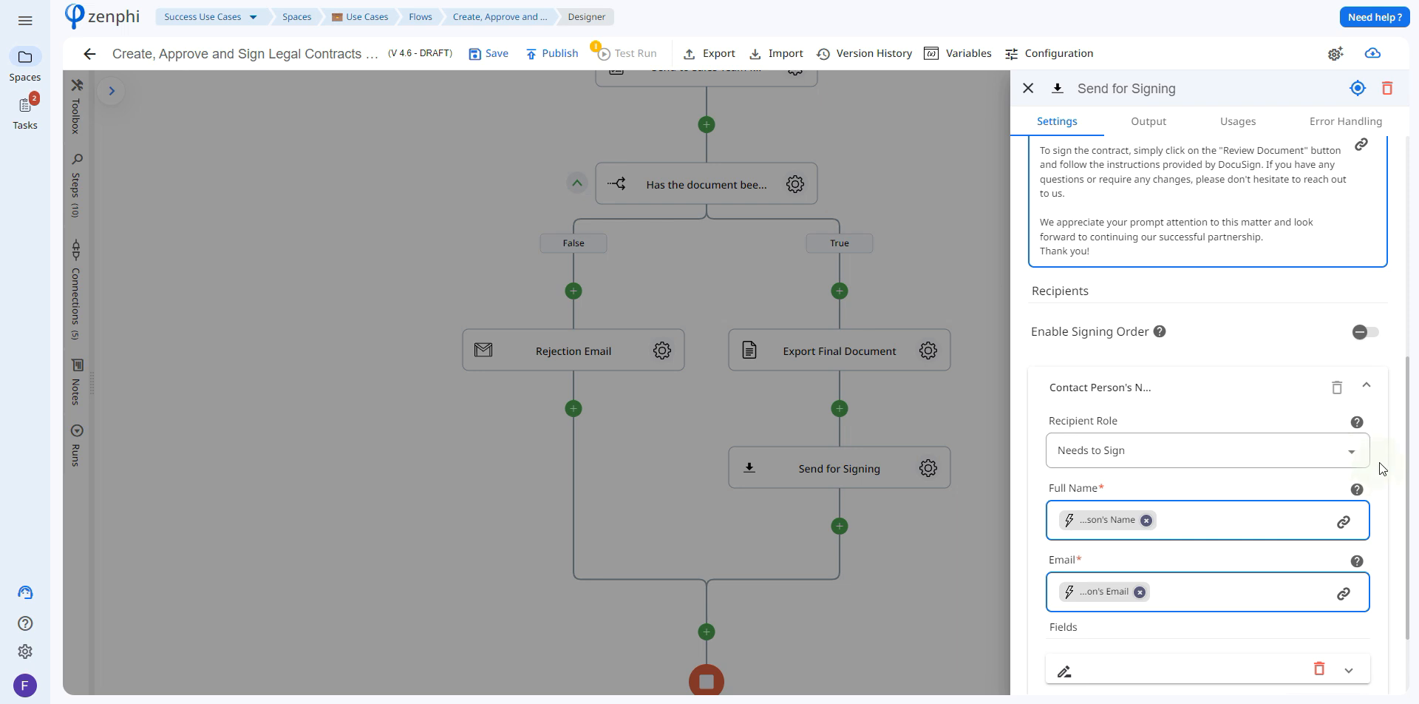
left_click(1344, 521)
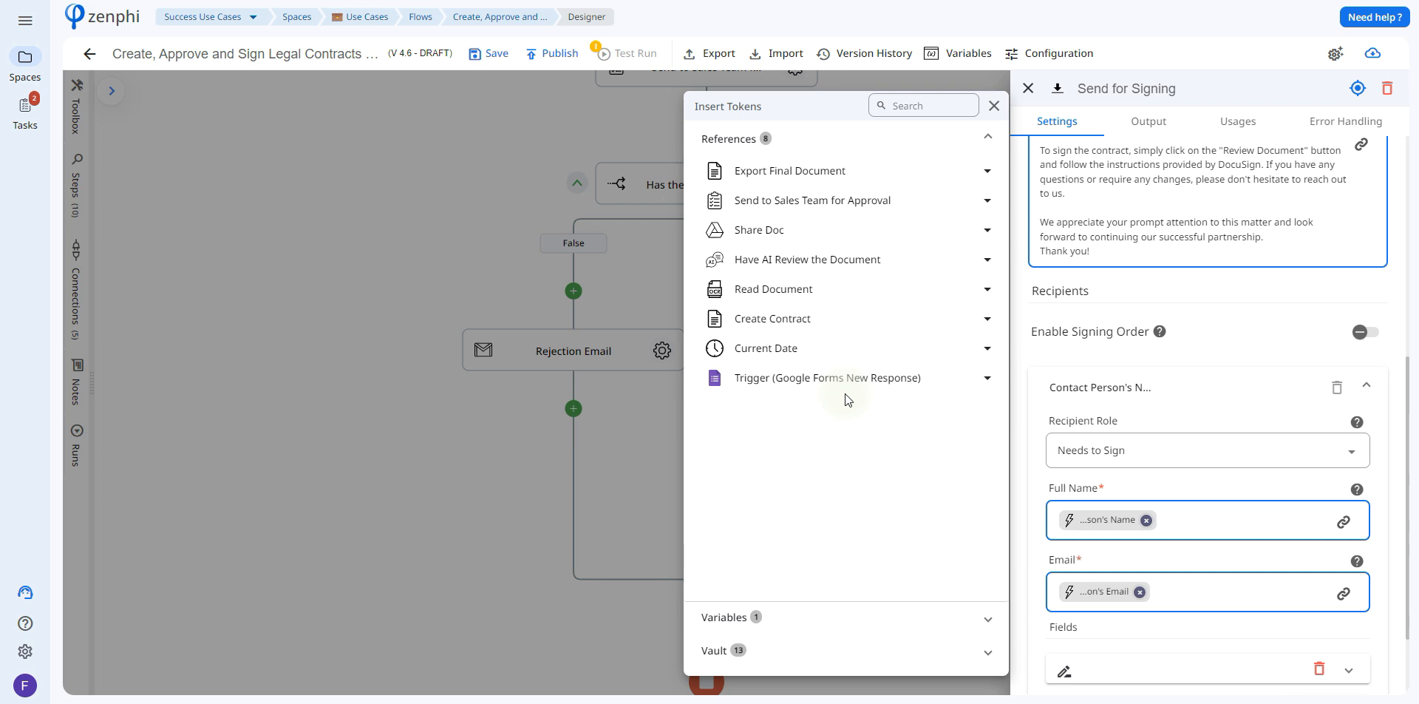
left_click(844, 386)
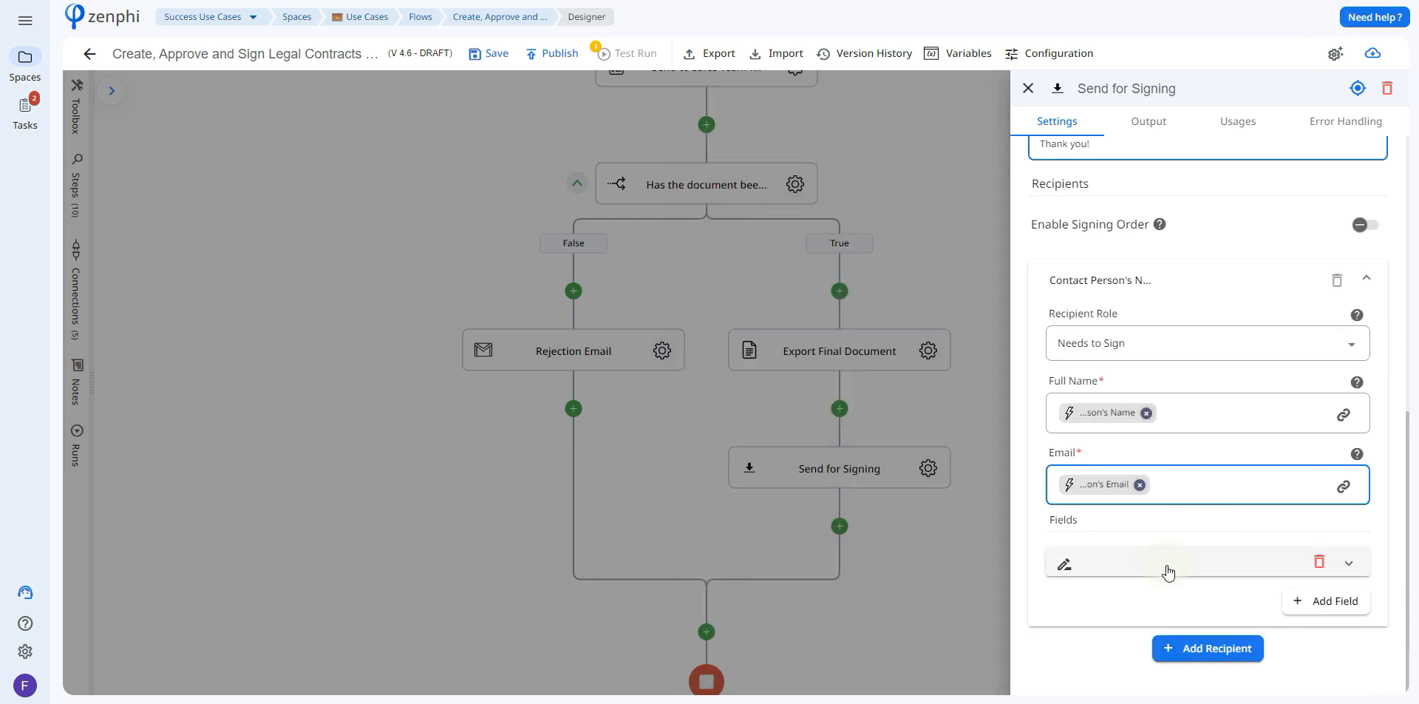
Examine the recipient's Signature field and its placeholder, and locate the matching signature spot in the Contract Agreement template in Google Docs.
left_click(1168, 568)
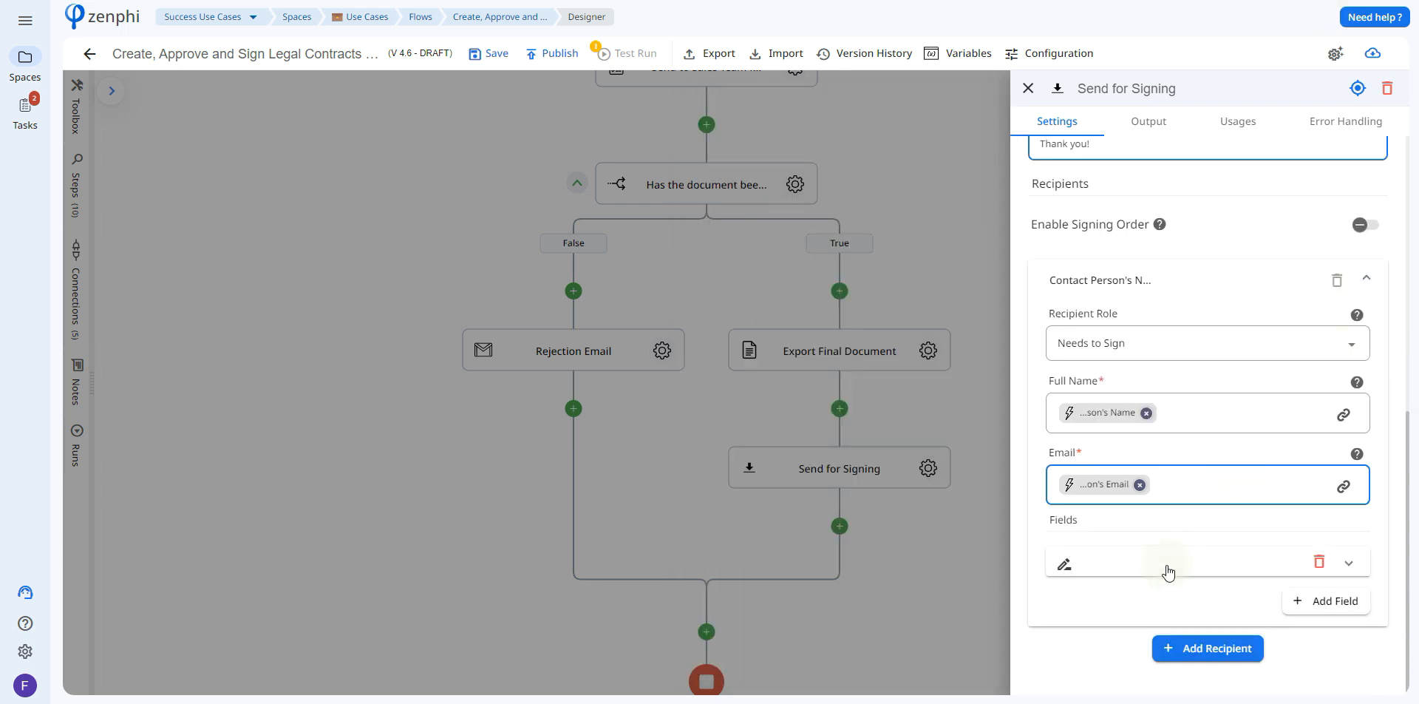
left_click_drag(1410, 479, 1417, 529)
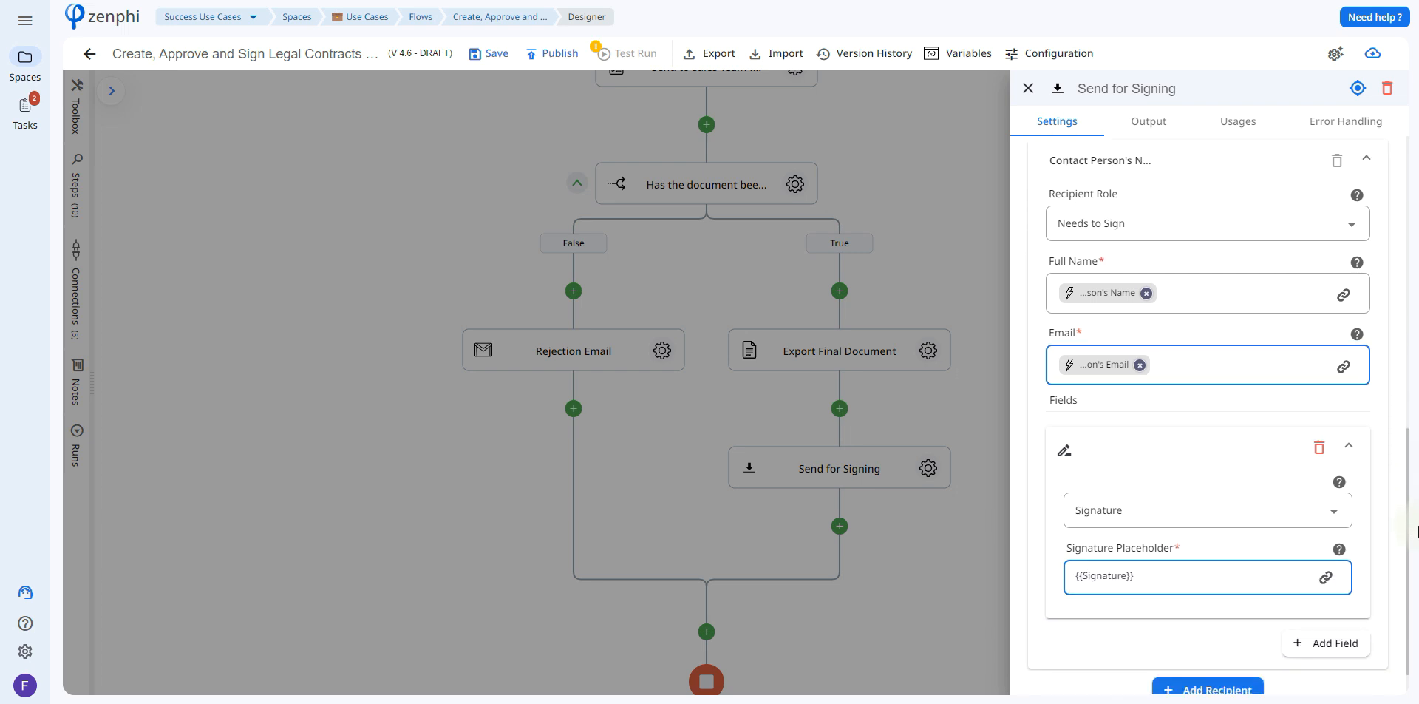
left_click(1094, 579)
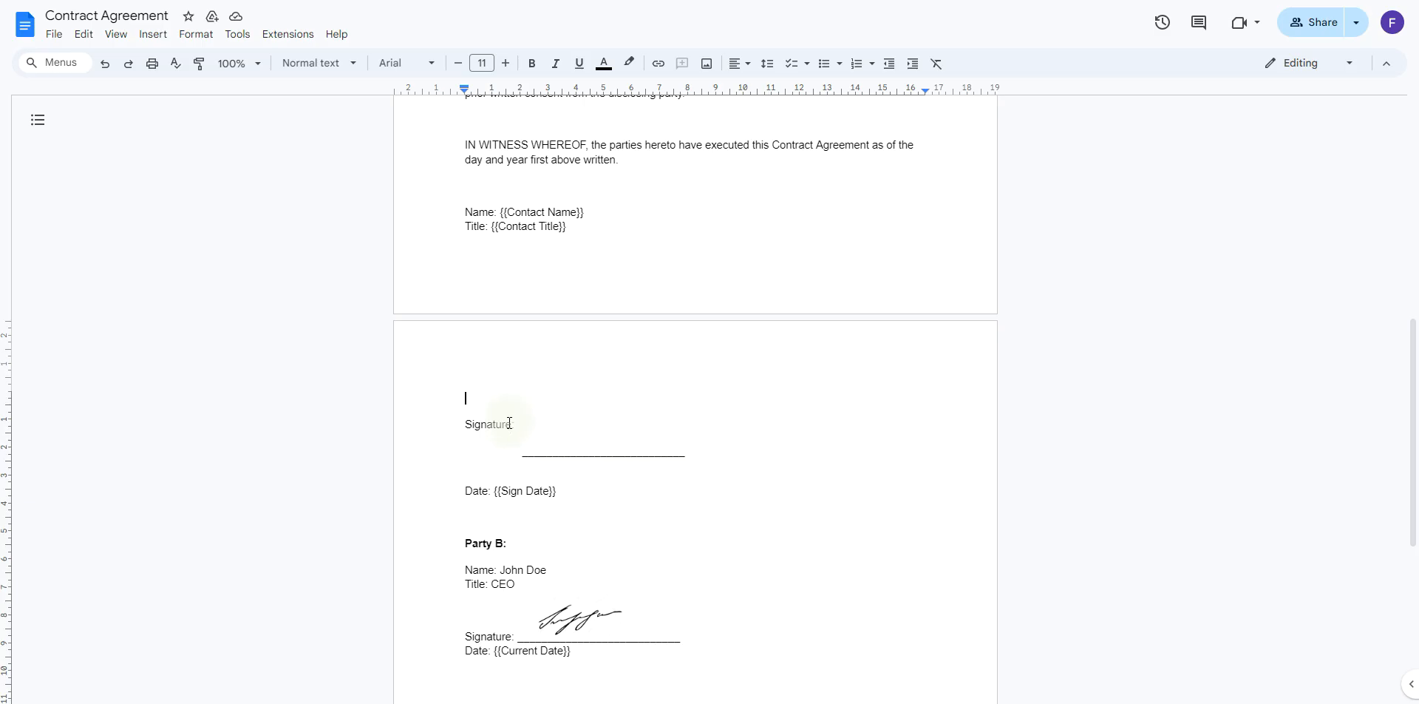
left_click_drag(519, 423, 656, 422)
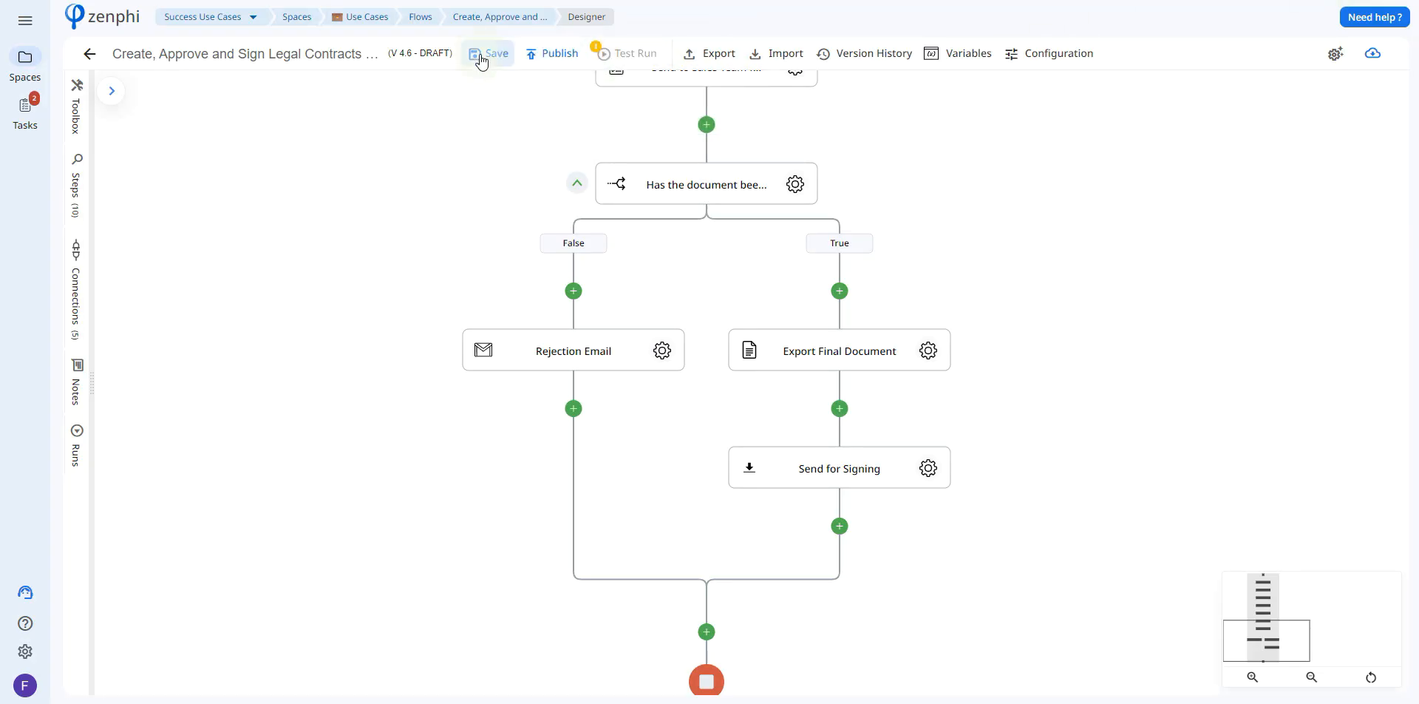
Save the flow as a draft and start a test run using Submission 2 of the Contract Submission Form.
left_click(487, 53)
left_click(623, 59)
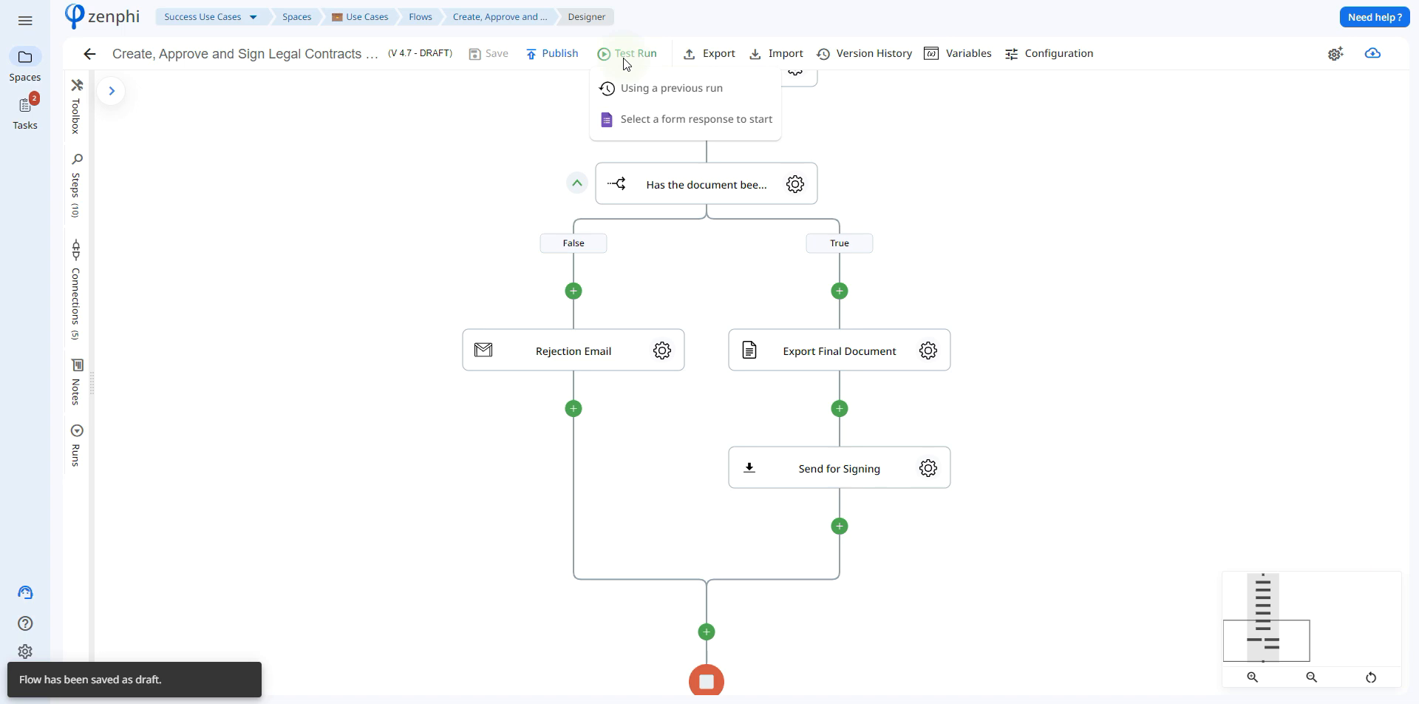
left_click(674, 130)
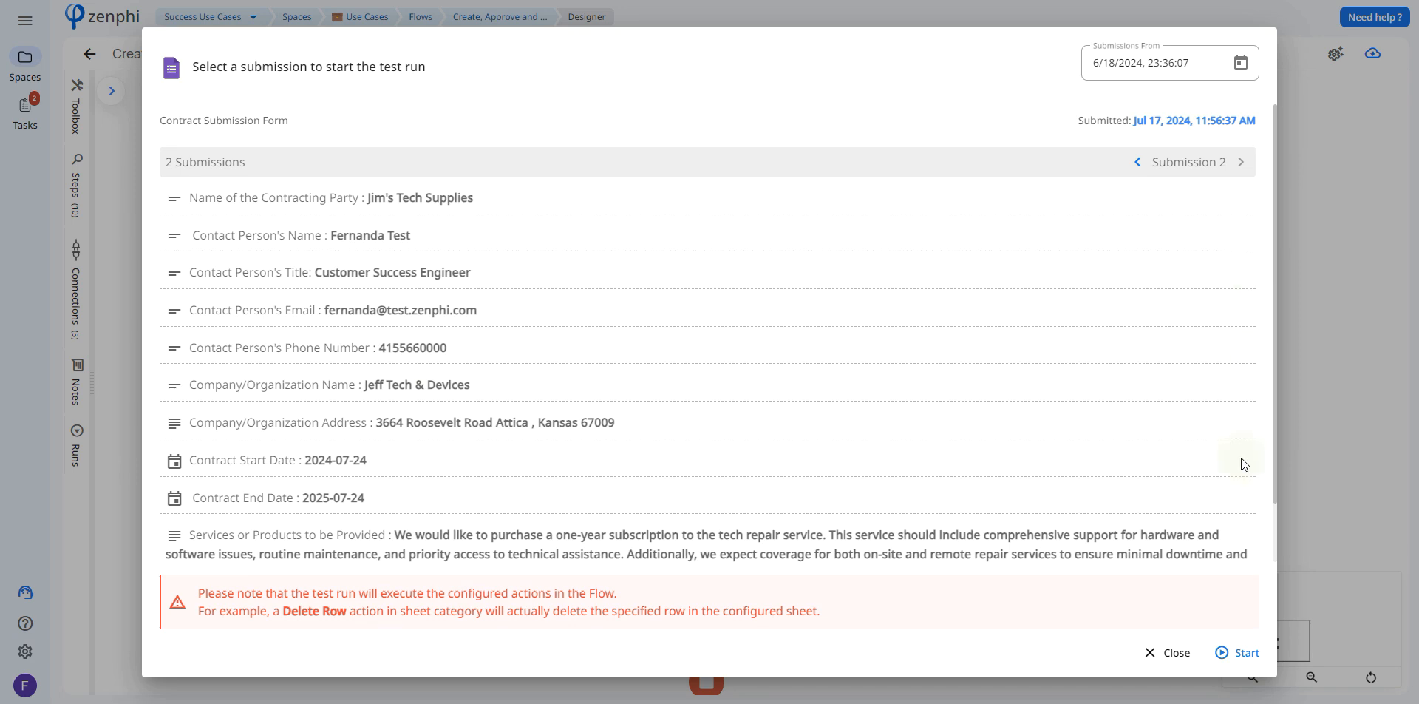
left_click(1246, 653)
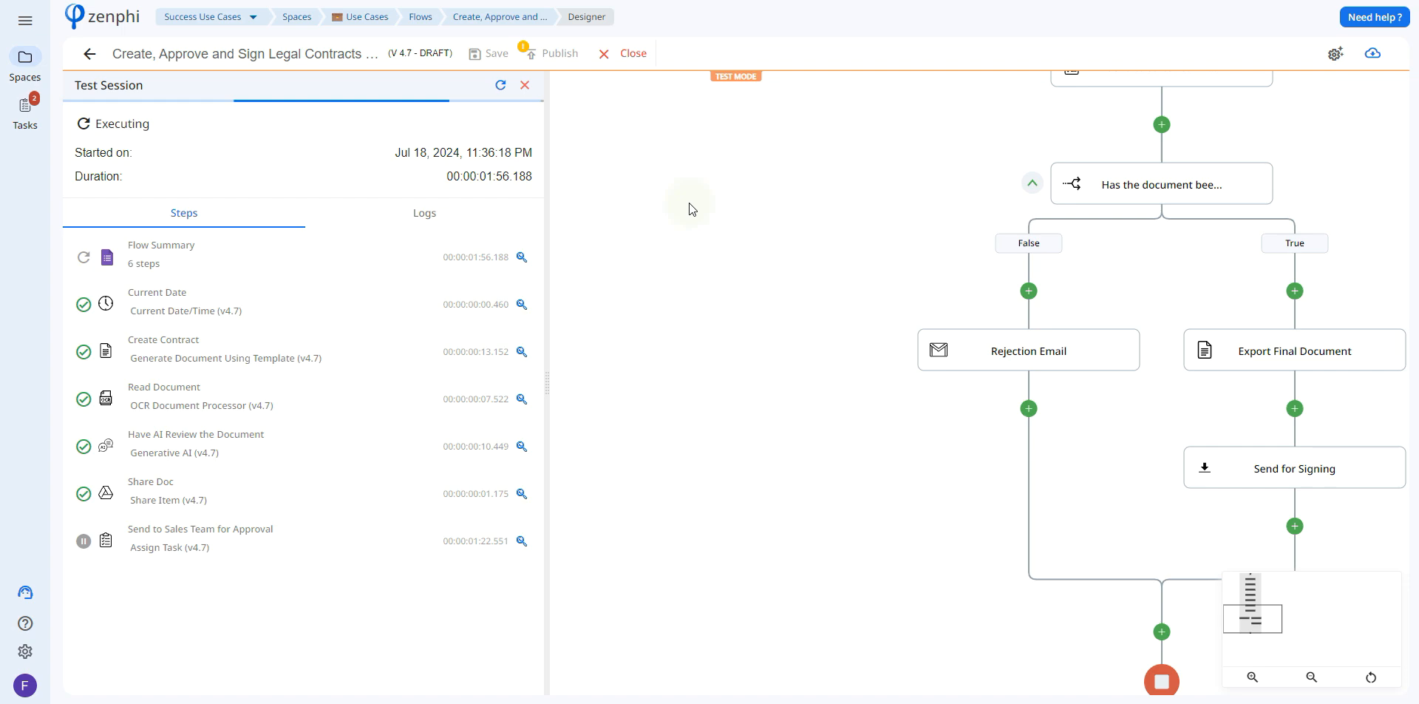
Switch to Gmail and read the contract review task email, including the AI suggestions, document link and outcomes.
left_click(1342, 2)
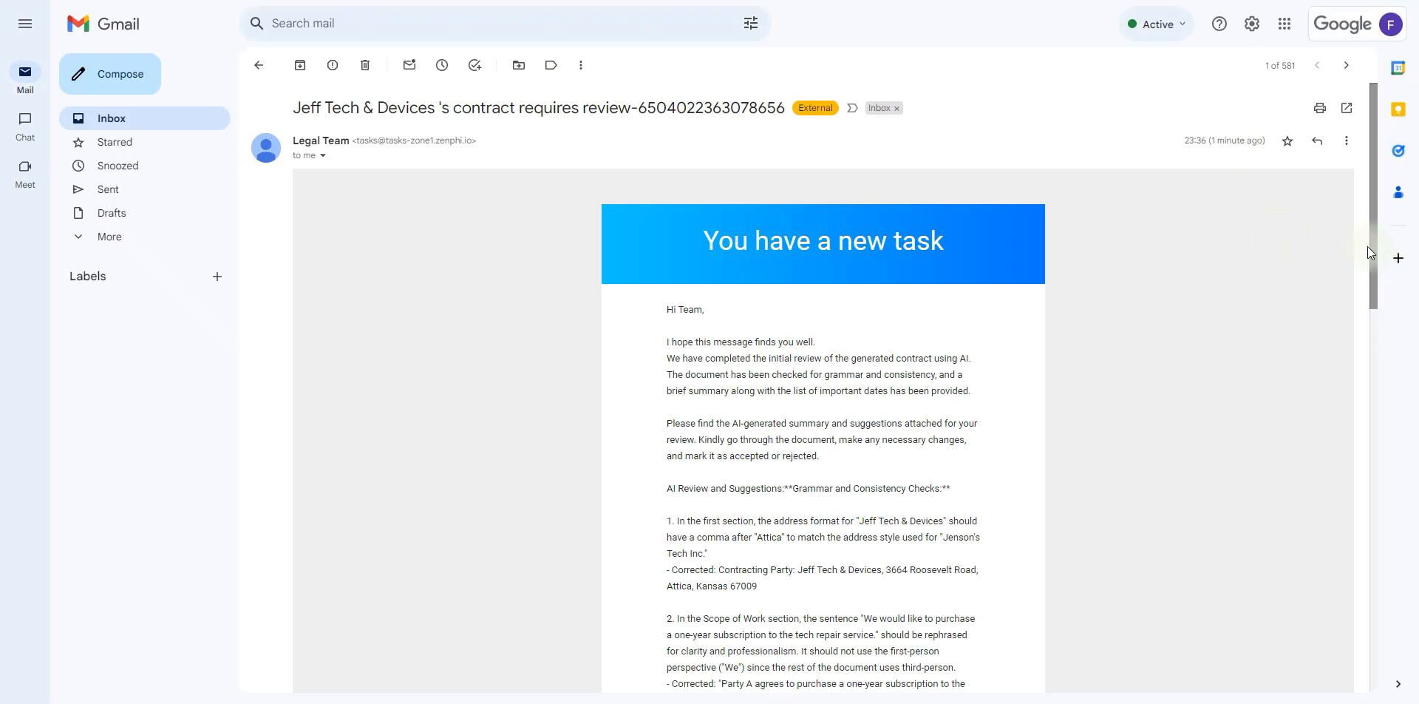
scroll(1371, 258, "down", 3)
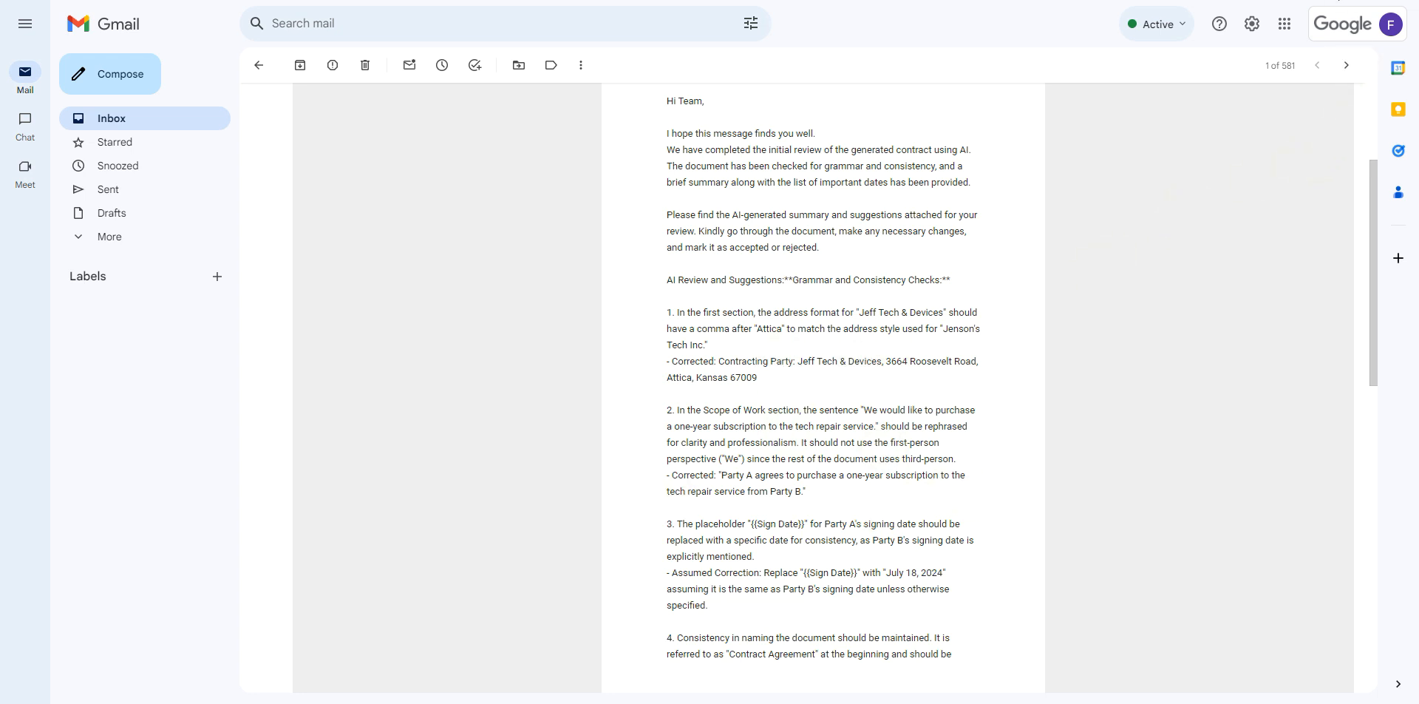
scroll(1159, 95, "down", 5)
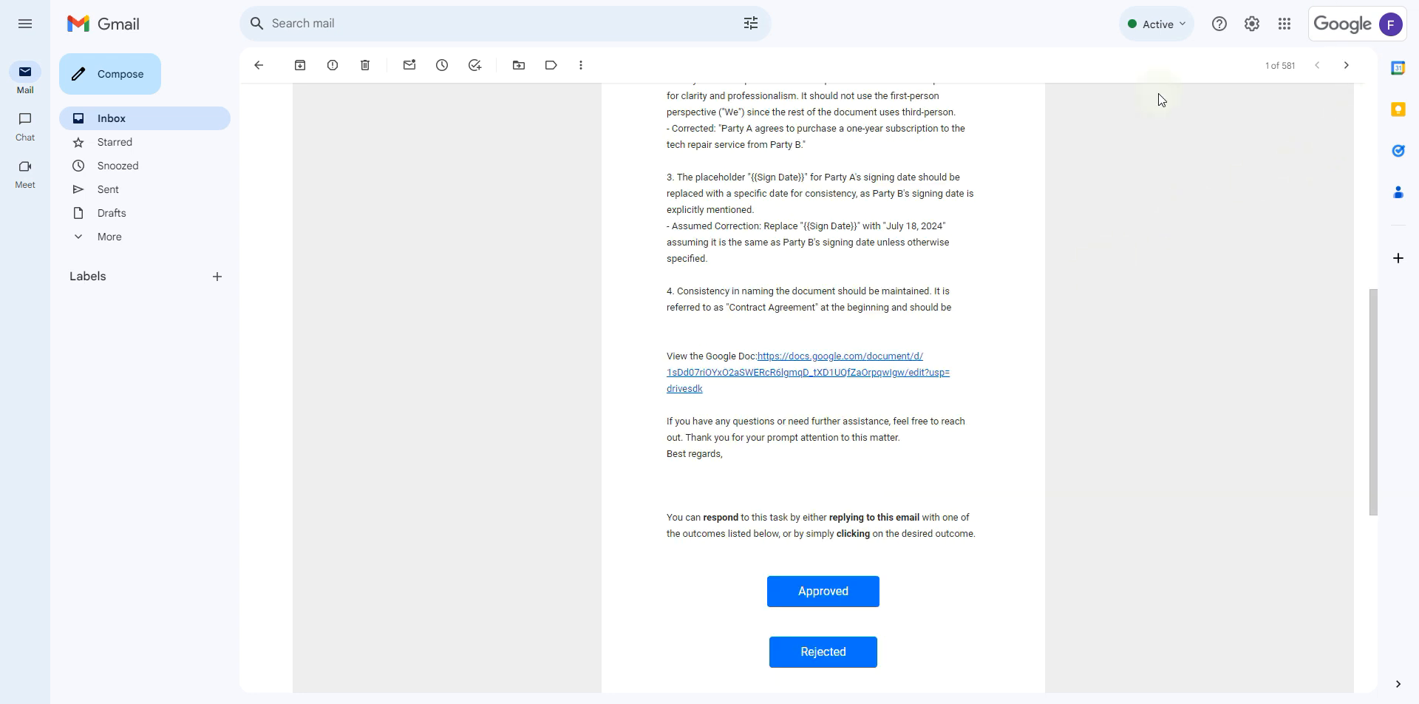
Open the linked draft contract and fix the service provider's address by removing the separator after the street and adding a comma after the city.
left_click(834, 374)
left_click(736, 326)
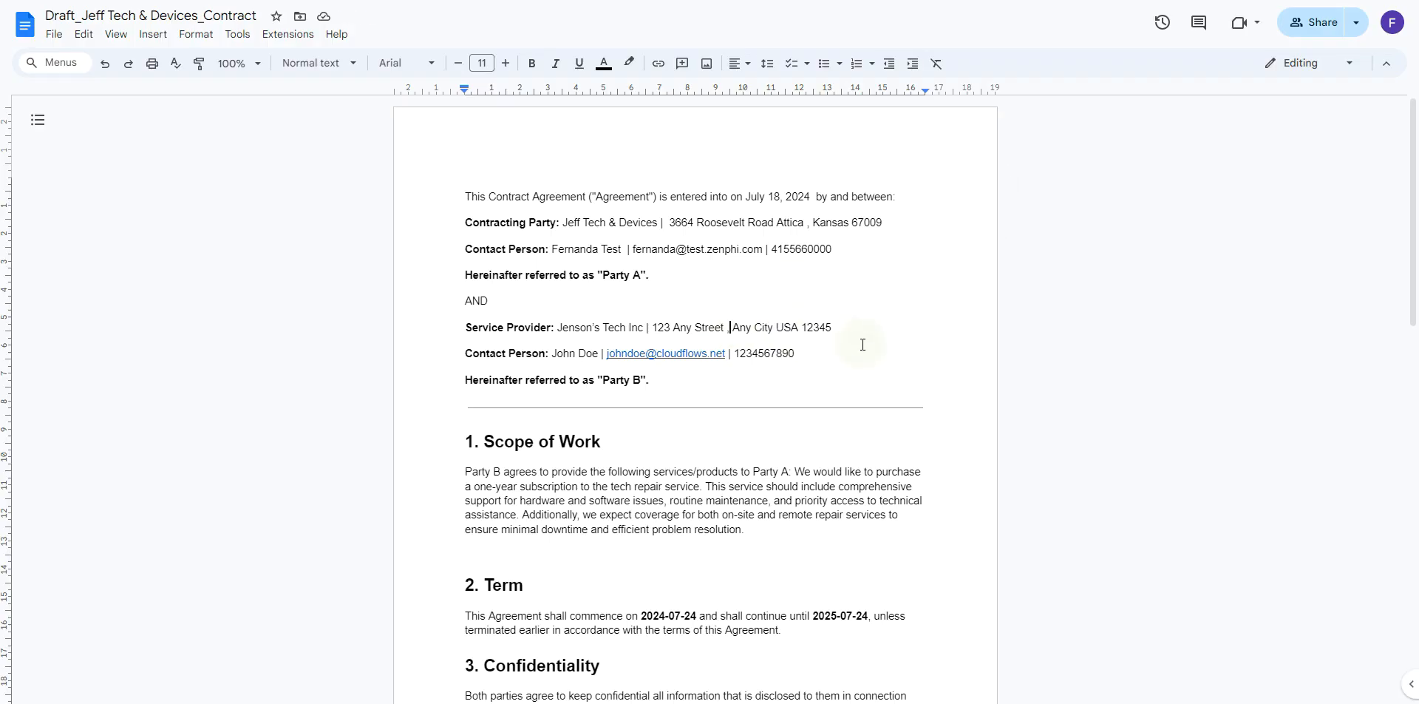
key("BackSpace")
key("BackSpace")
key("BackSpace")
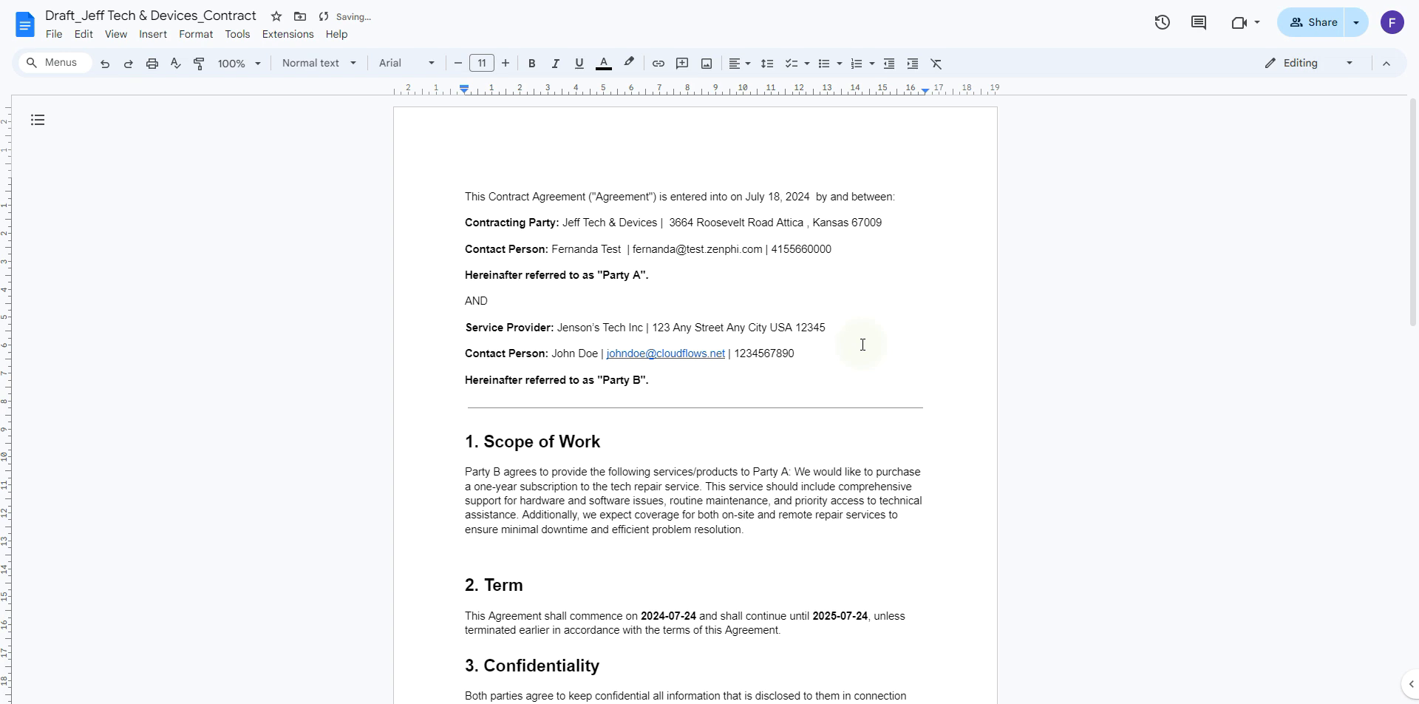
left_click(768, 326)
type(",")
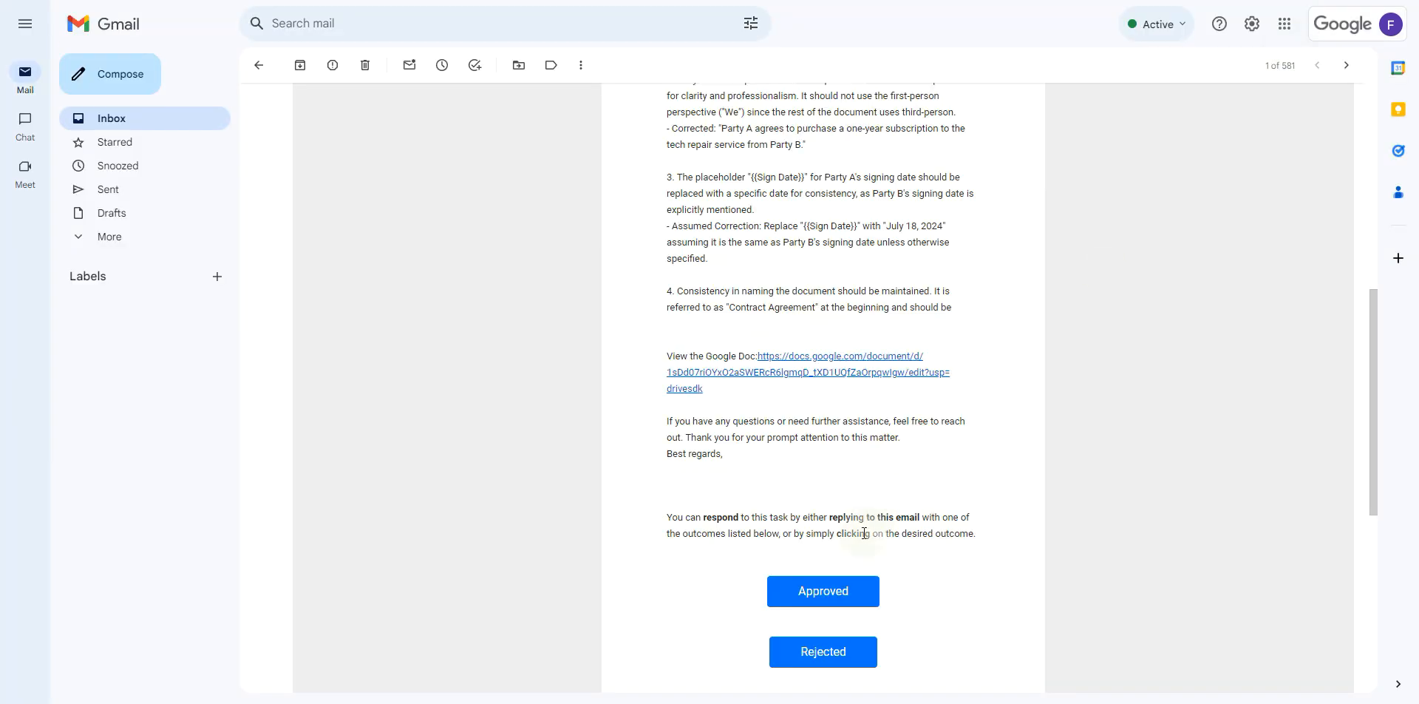
Mark the contract review task as Approved from the email and check the test session's progress in zenphi.
left_click(814, 589)
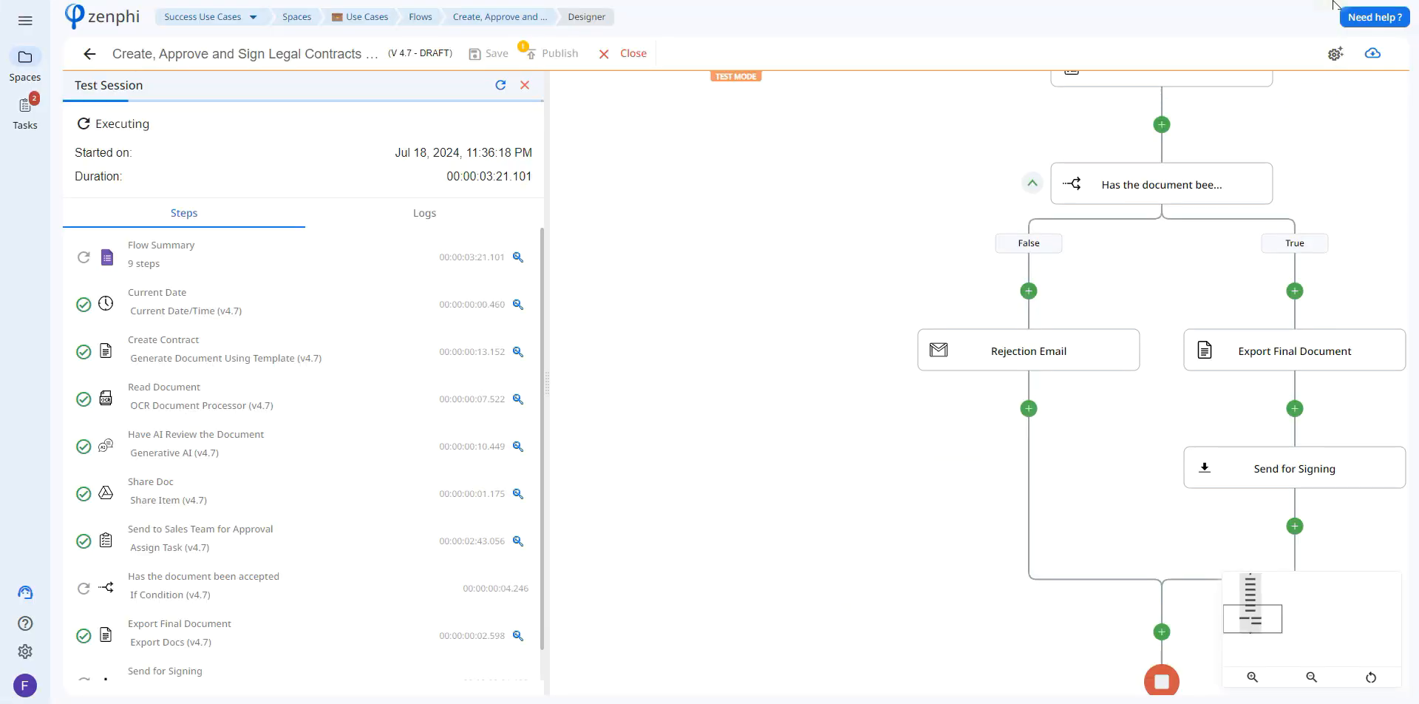
left_click_drag(542, 400, 543, 442)
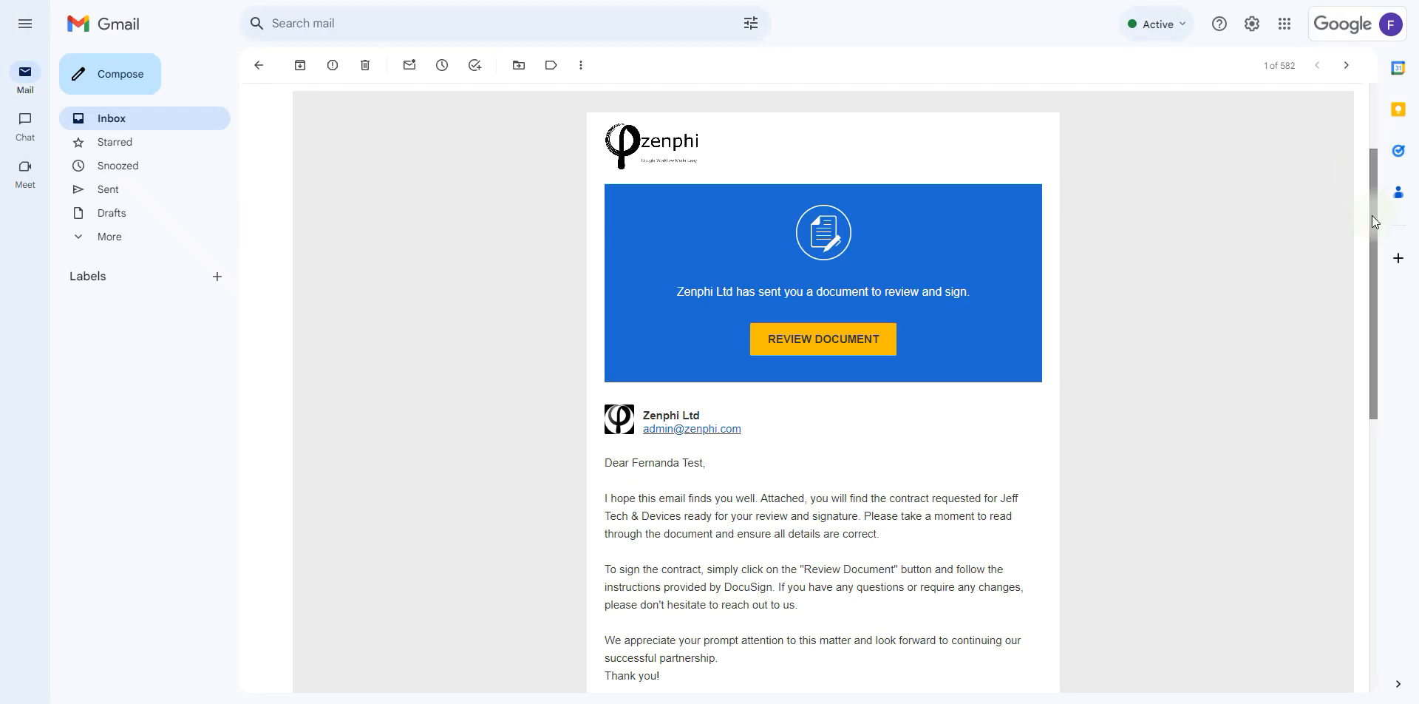
Open the contract from the DocuSign email in Gmail and sign it in Party A's signature field.
left_click_drag(1369, 210, 1340, 205)
left_click(862, 356)
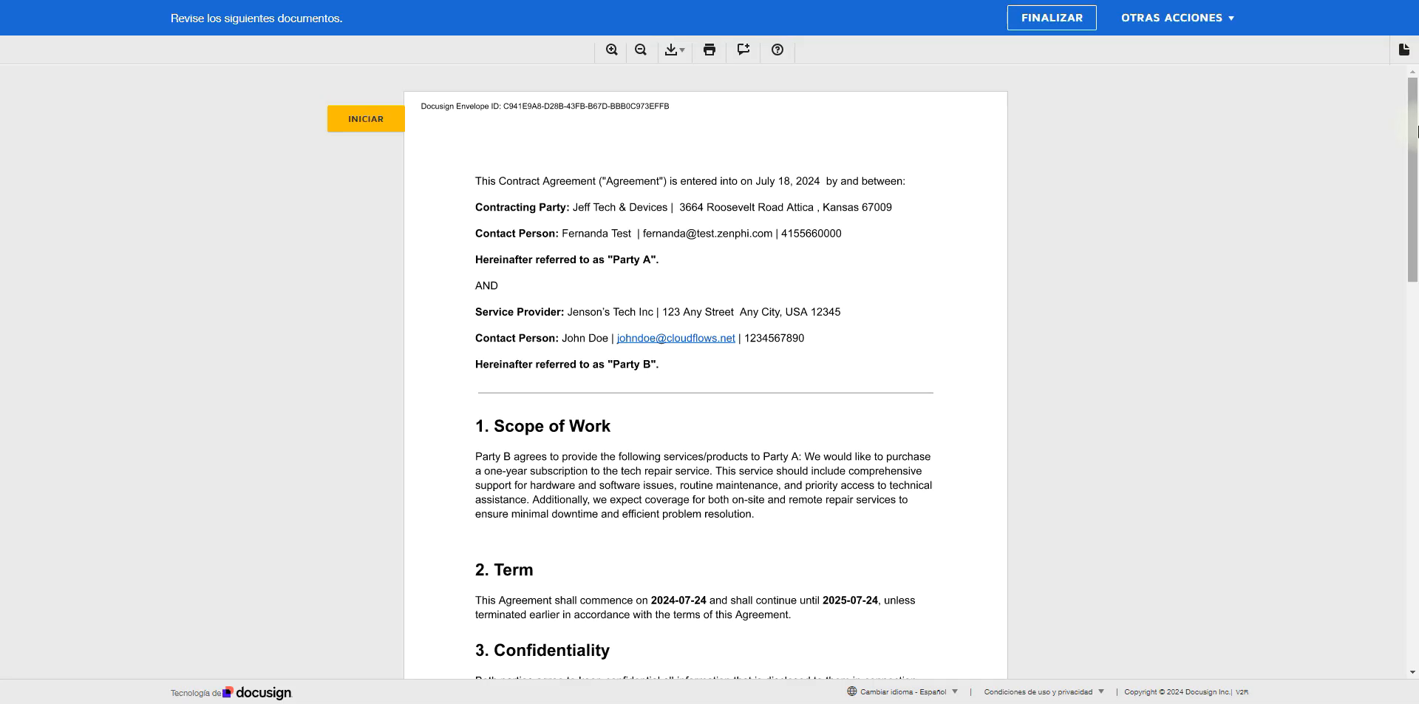
left_click_drag(1416, 138, 1418, 362)
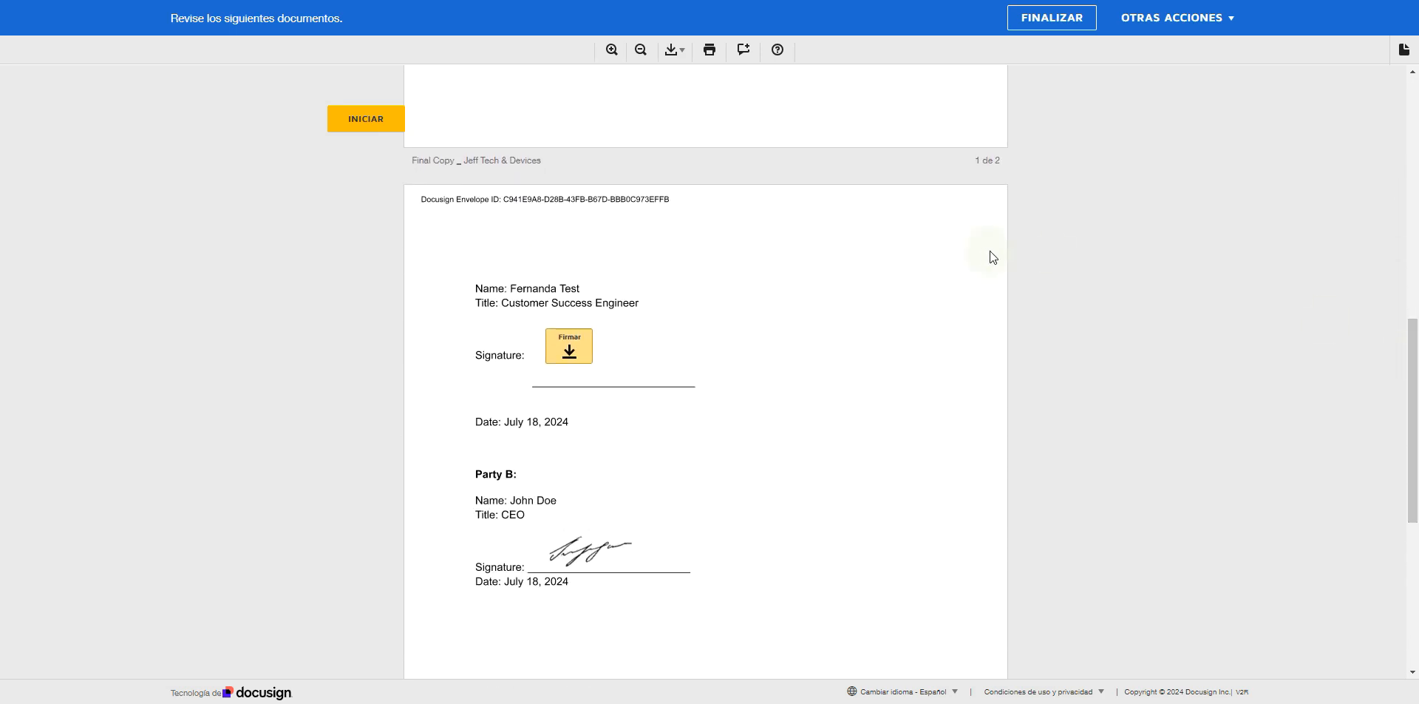
left_click(570, 349)
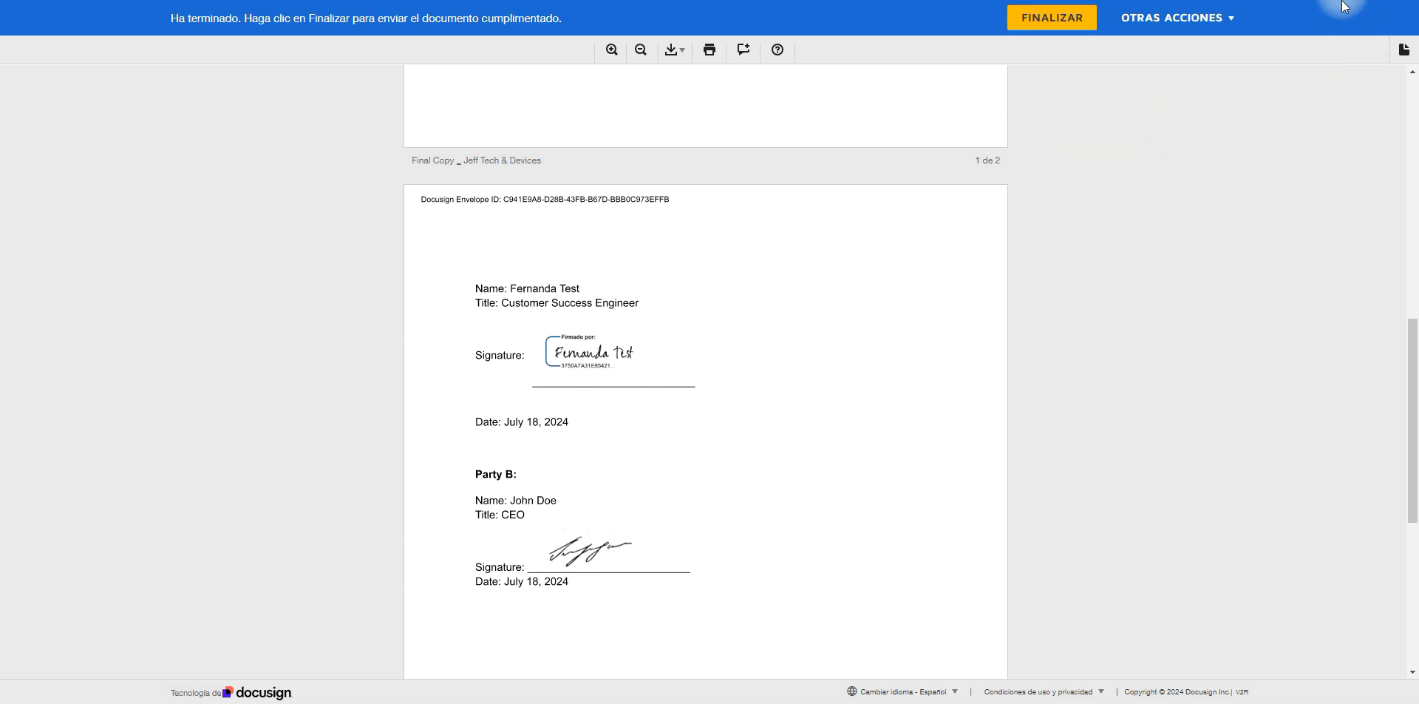